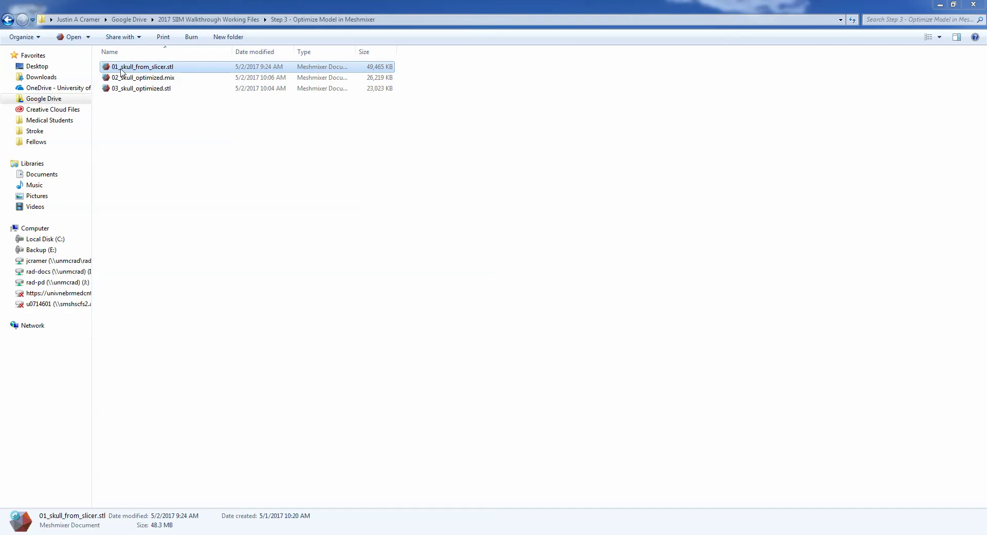
# Open 01_skull_from_slicer.stl from the Step 3 folder in Meshmixer
pyautogui.doubleClick(167, 67)
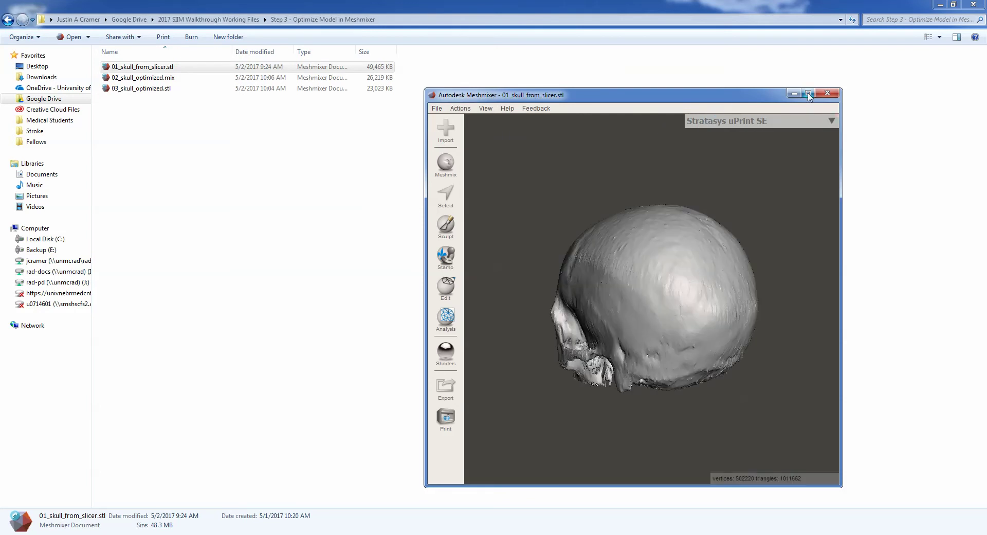
# Maximize Meshmixer and review Preferences, keeping Fusion 360 (Default) navigation unchanged
pyautogui.click(809, 93)
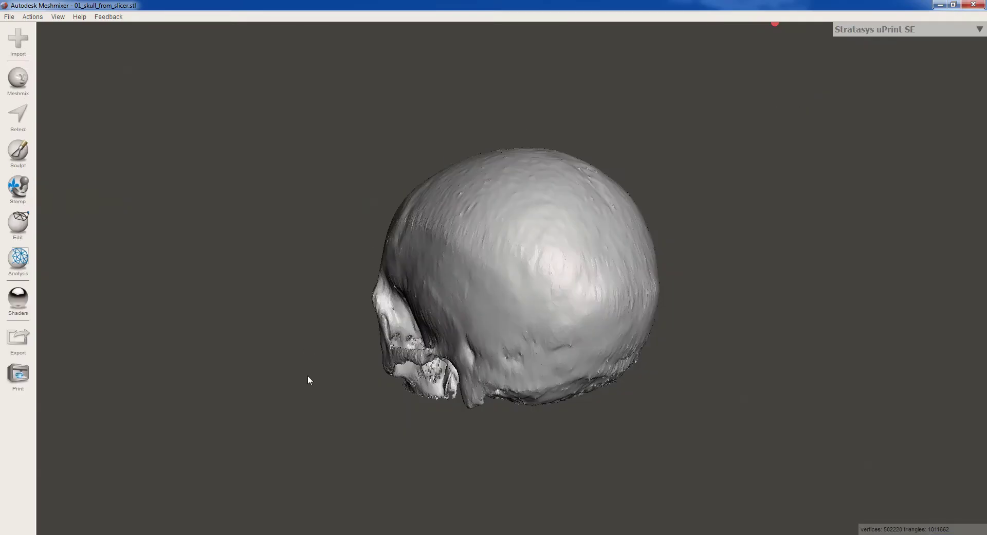
pyautogui.click(33, 16)
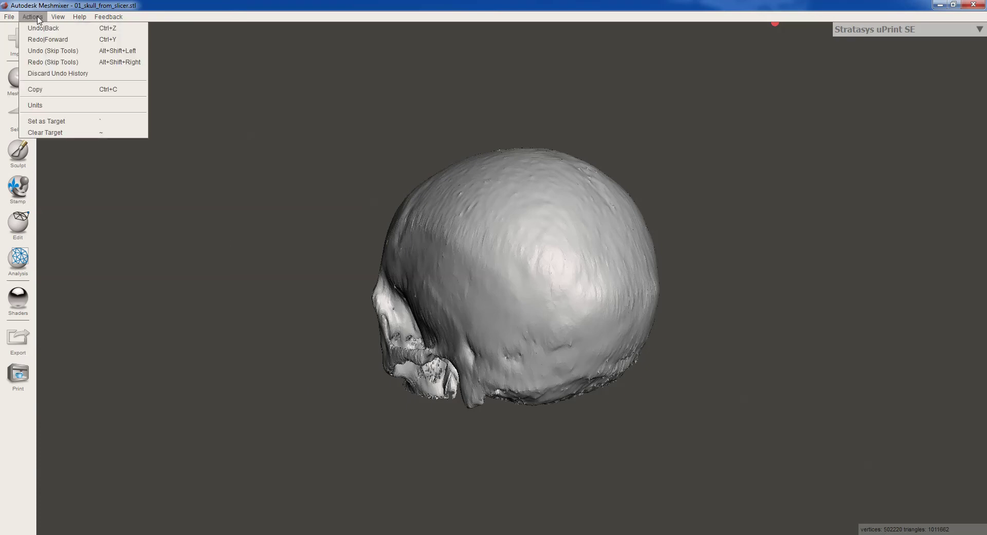
pyautogui.moveTo(14, 18)
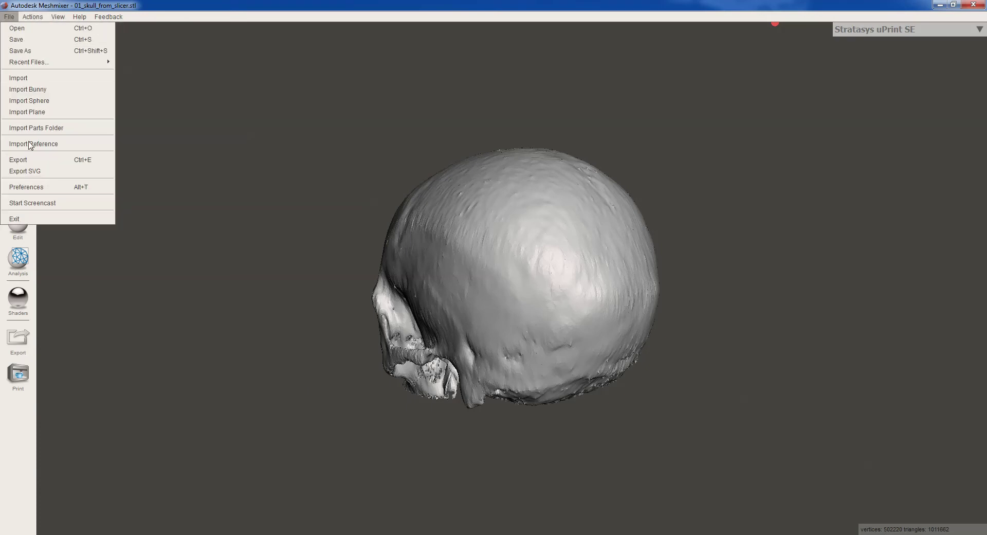
pyautogui.click(31, 187)
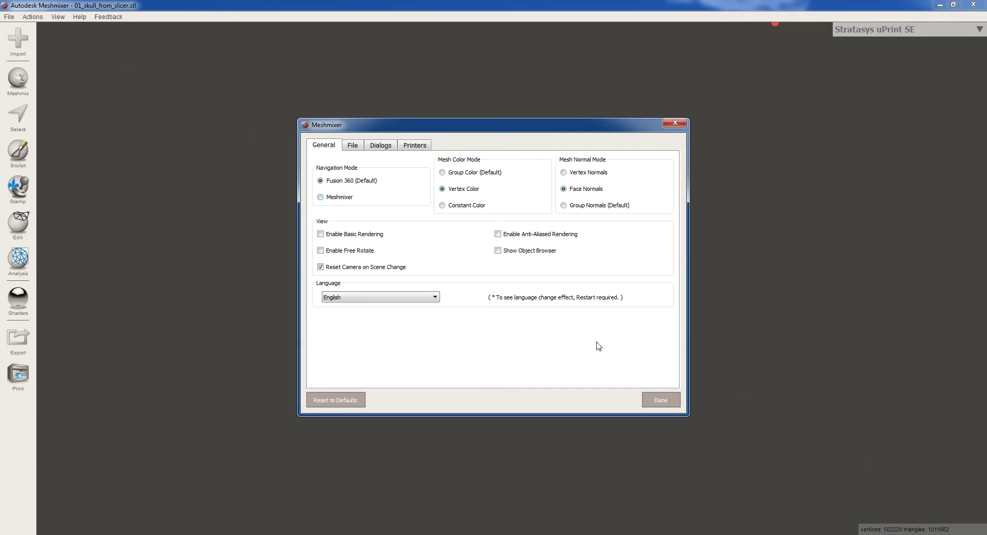
pyautogui.click(660, 399)
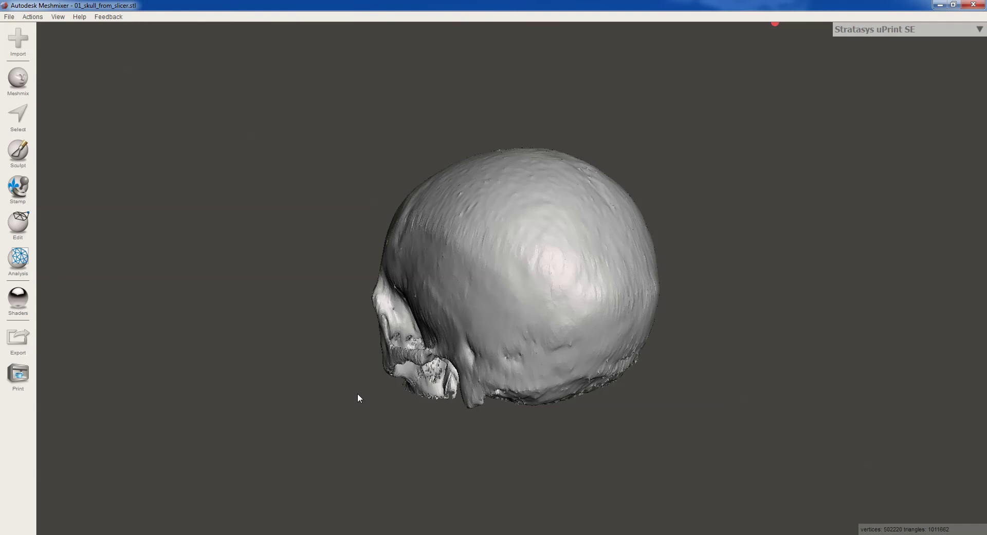
# Orbit the skull to a front view and zoom in on the face
pyautogui.moveTo(359, 399)
pyautogui.mouseDown(button='right')
pyautogui.moveTo(642, 360)
pyautogui.moveTo(580, 355)
pyautogui.moveTo(623, 355)
pyautogui.moveTo(556, 359)
pyautogui.moveTo(668, 357)
pyautogui.moveTo(623, 362)
pyautogui.mouseUp(button='right')
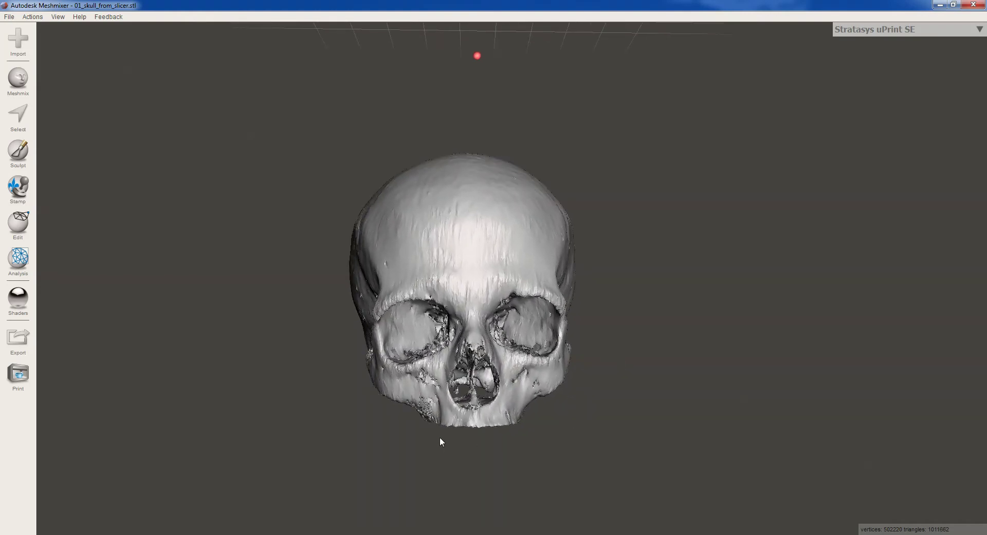
pyautogui.moveTo(460, 441)
pyautogui.mouseDown(button='right')
pyautogui.moveTo(490, 446)
pyautogui.moveTo(519, 435)
pyautogui.moveTo(466, 449)
pyautogui.moveTo(465, 406)
pyautogui.mouseUp(button='right')
pyautogui.scroll(5, 466, 407)
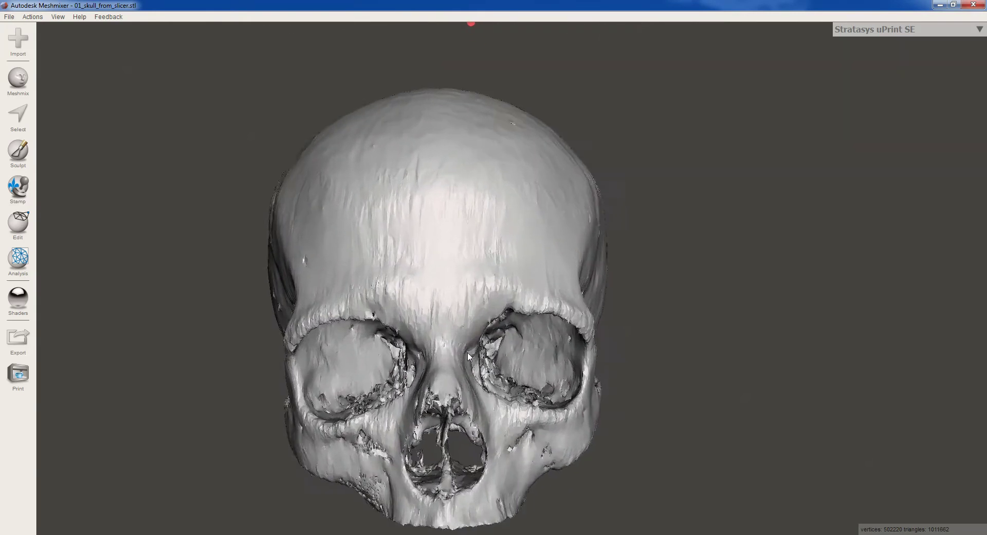
pyautogui.scroll(-4, 468, 352)
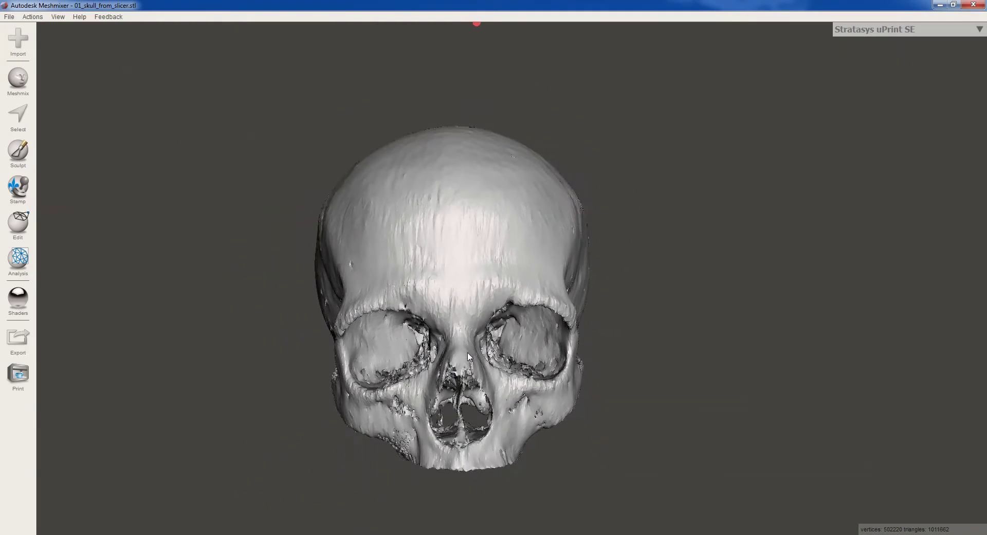
pyautogui.scroll(1, 467, 352)
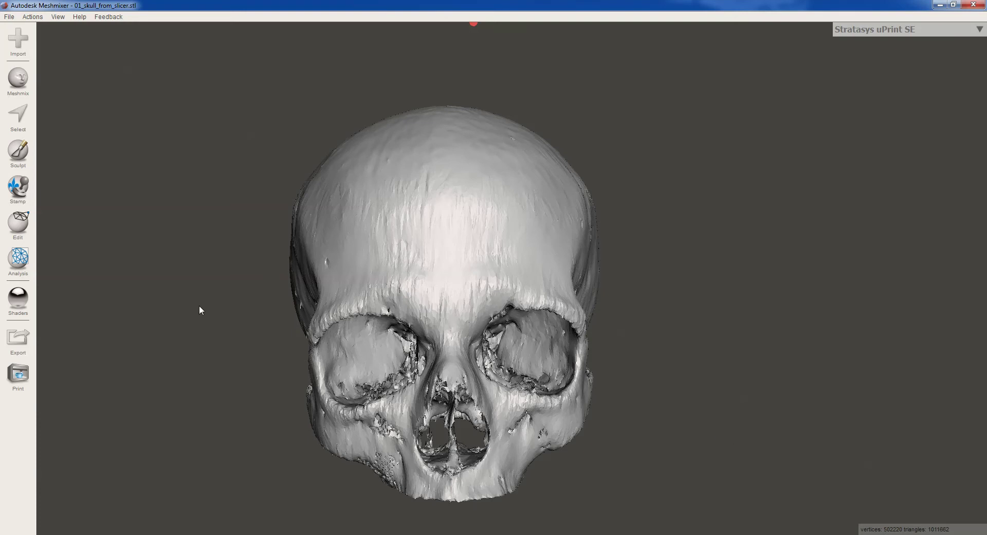
# Show the Objects Browser at the top right and toggle the skull's visibility off and on
pyautogui.click(60, 17)
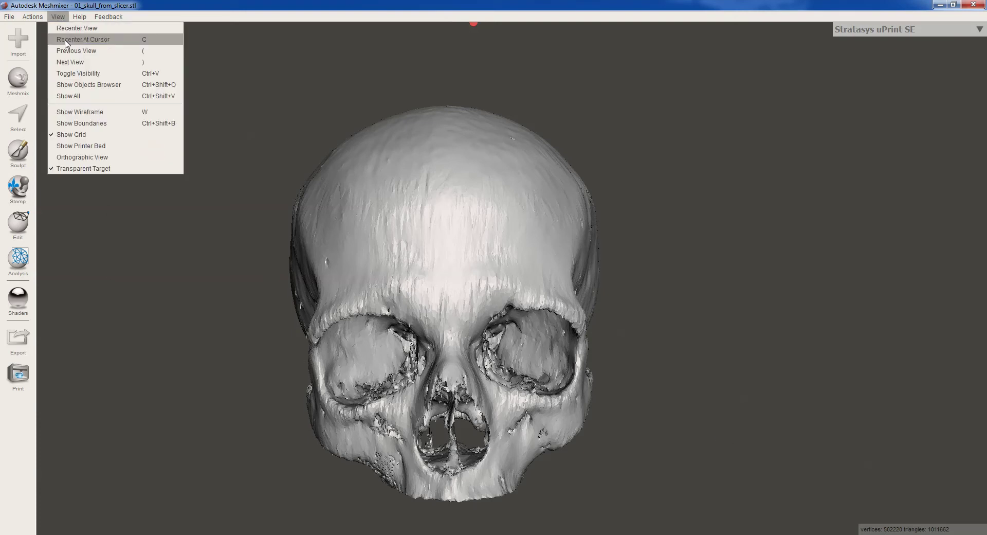
pyautogui.click(75, 85)
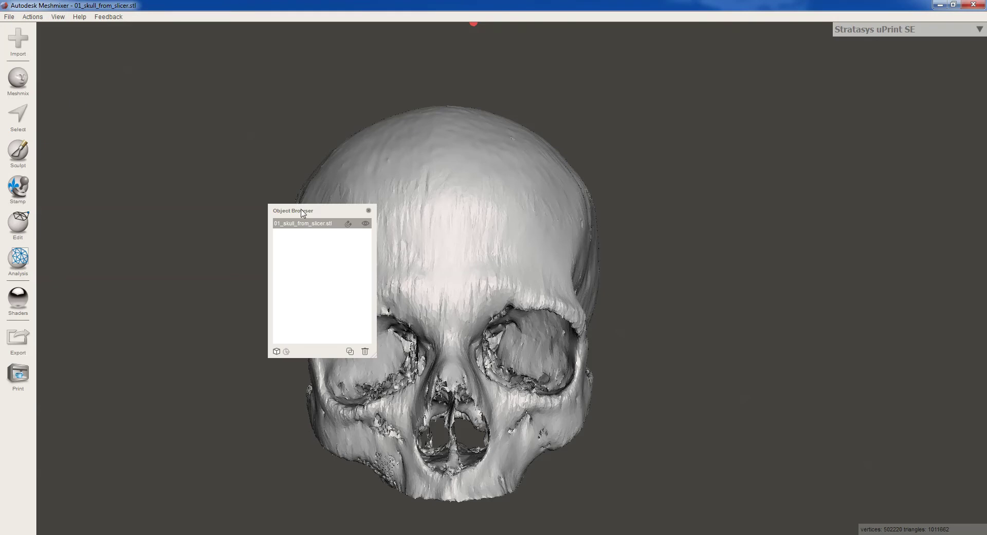
pyautogui.moveTo(298, 210); pyautogui.dragTo(879, 25)
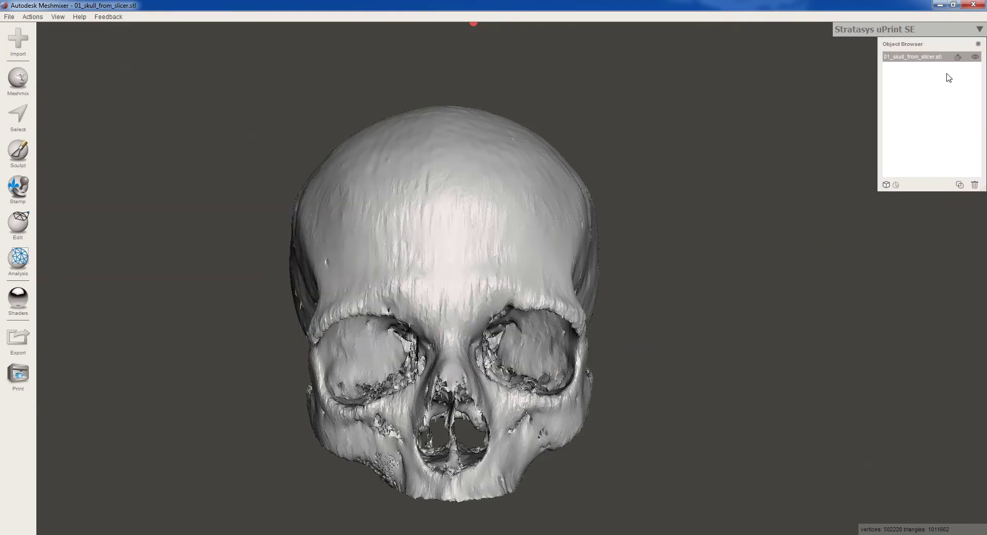
pyautogui.click(975, 57)
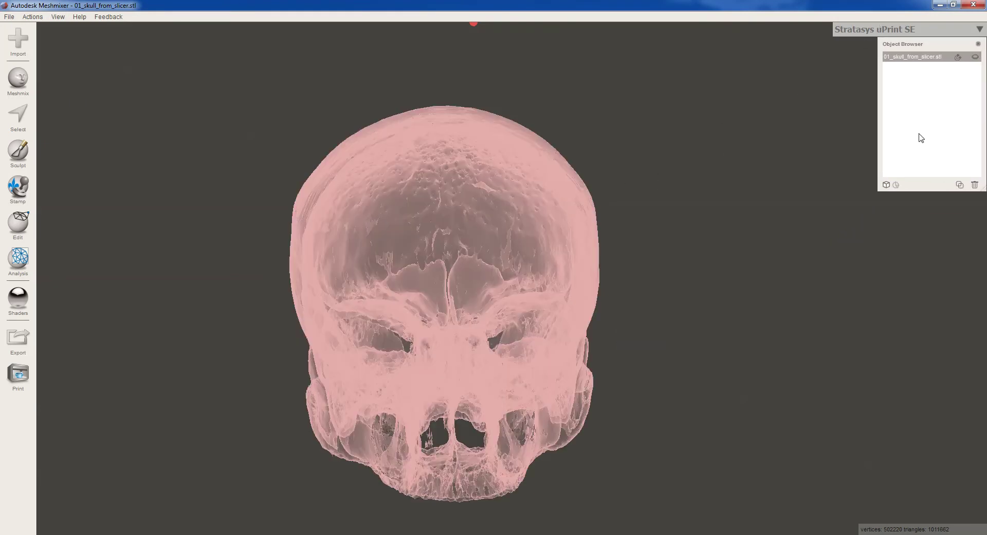
pyautogui.click(975, 57)
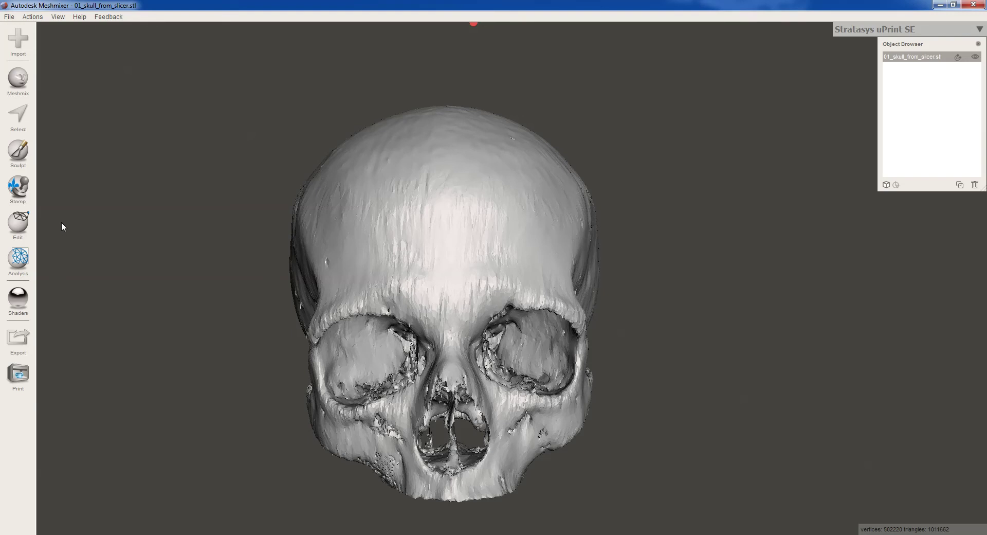
# Paint trial forehead selections with a smaller brush, then select the whole skull mesh
pyautogui.click(21, 115)
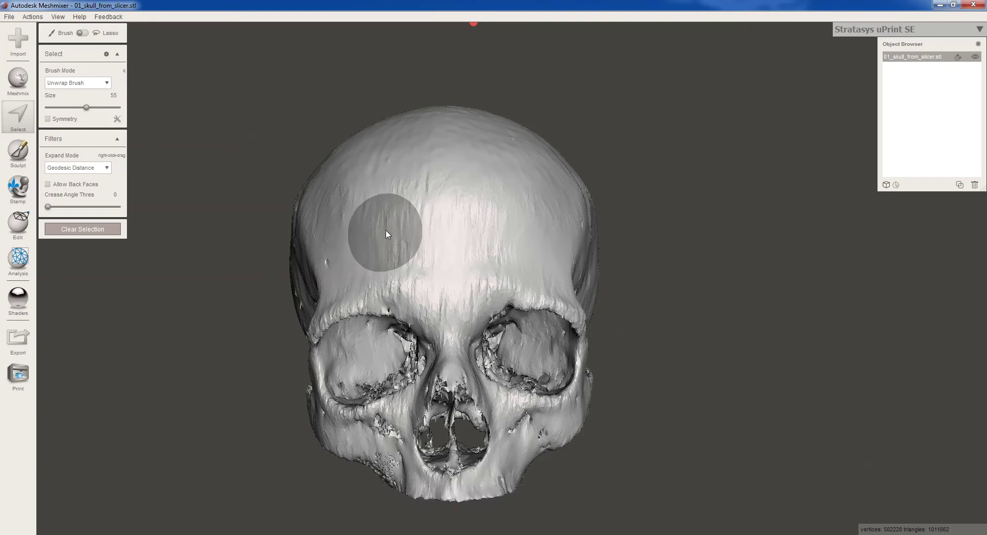
pyautogui.moveTo(402, 218); pyautogui.dragTo(392, 246)
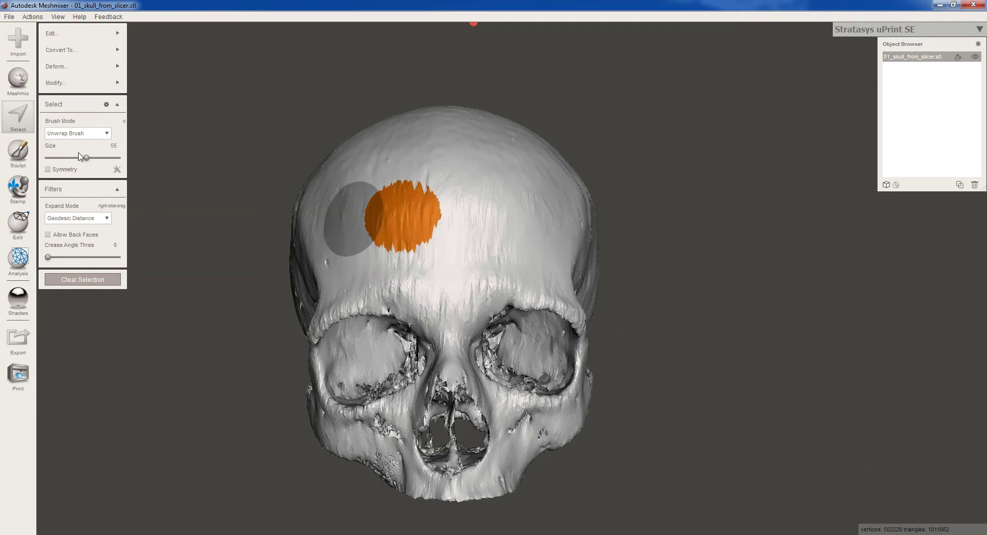
pyautogui.moveTo(86, 158); pyautogui.dragTo(75, 160)
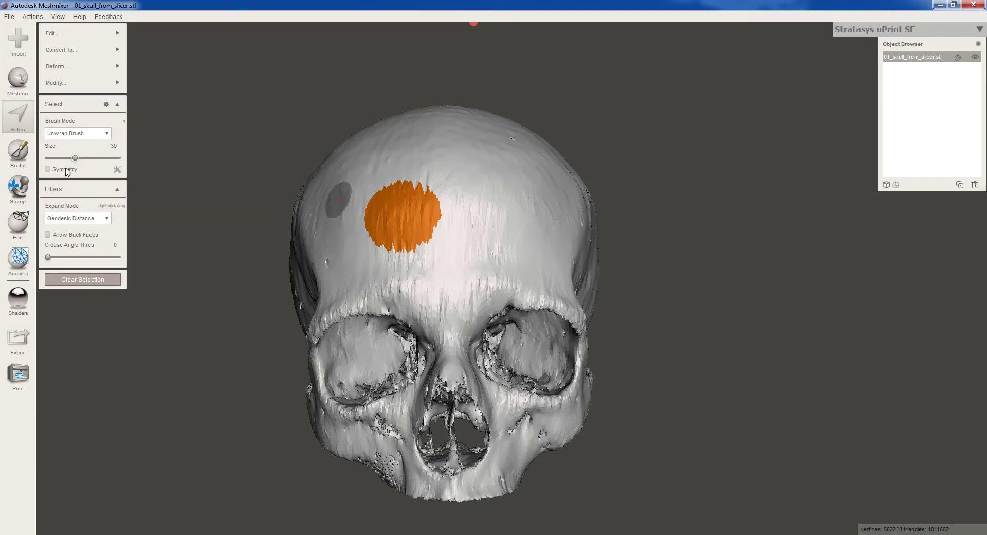
pyautogui.moveTo(76, 161)
pyautogui.mouseDown()
pyautogui.moveTo(63, 163)
pyautogui.moveTo(82, 166)
pyautogui.mouseUp()
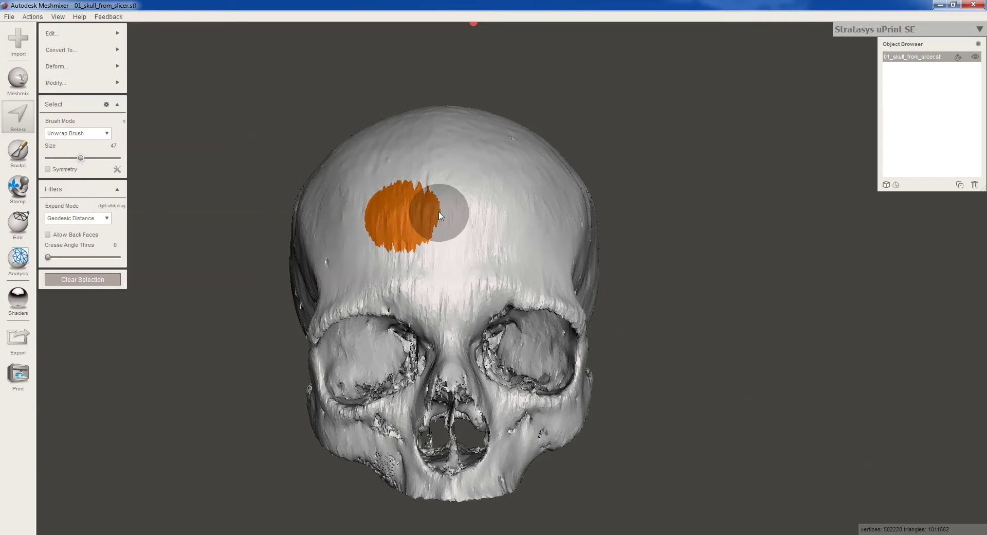
pyautogui.click(467, 219)
pyautogui.moveTo(448, 252)
pyautogui.mouseDown()
pyautogui.moveTo(447, 187)
pyautogui.moveTo(435, 206)
pyautogui.moveTo(423, 183)
pyautogui.moveTo(402, 193)
pyautogui.moveTo(384, 181)
pyautogui.moveTo(373, 222)
pyautogui.moveTo(444, 217)
pyautogui.moveTo(471, 199)
pyautogui.moveTo(465, 232)
pyautogui.moveTo(487, 219)
pyautogui.moveTo(452, 252)
pyautogui.moveTo(468, 206)
pyautogui.mouseUp()
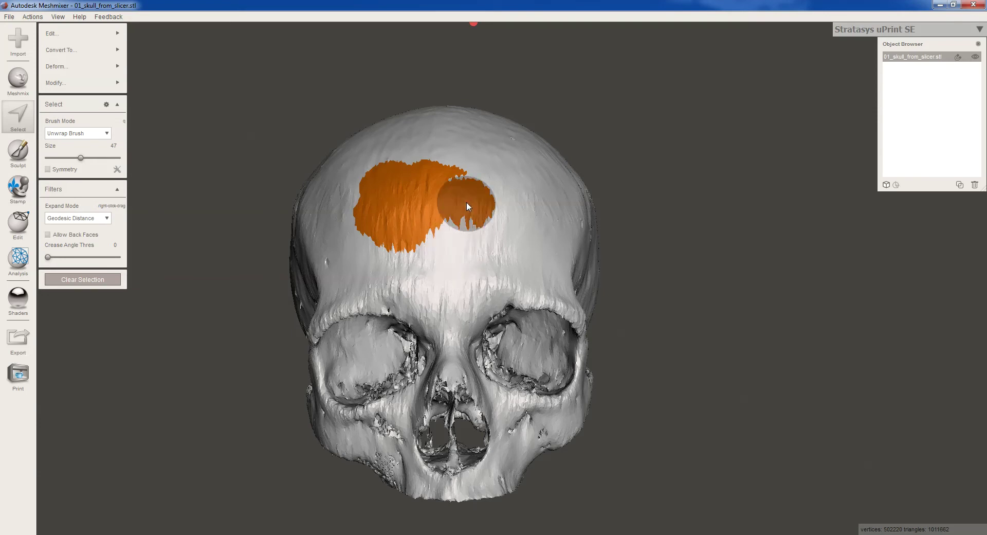
pyautogui.doubleClick(444, 303)
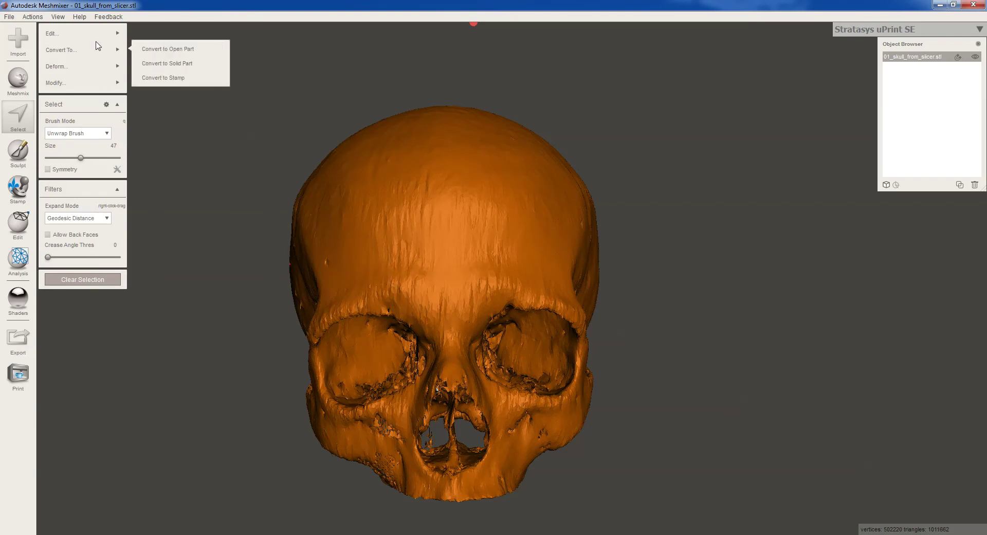
# Reduce the whole skull by 50% with Shape Preserving and orbit to inspect the preview
pyautogui.moveTo(93, 40)
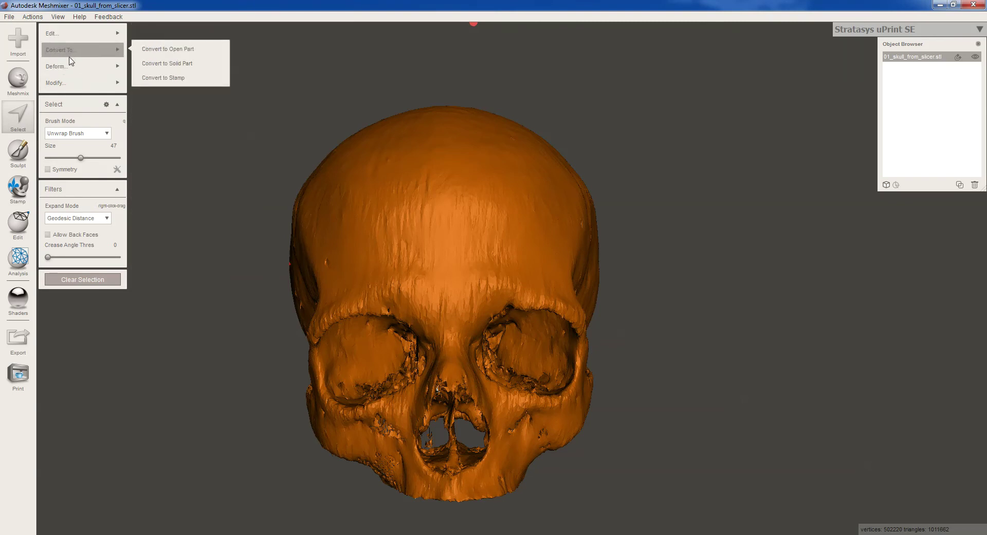
pyautogui.moveTo(71, 72)
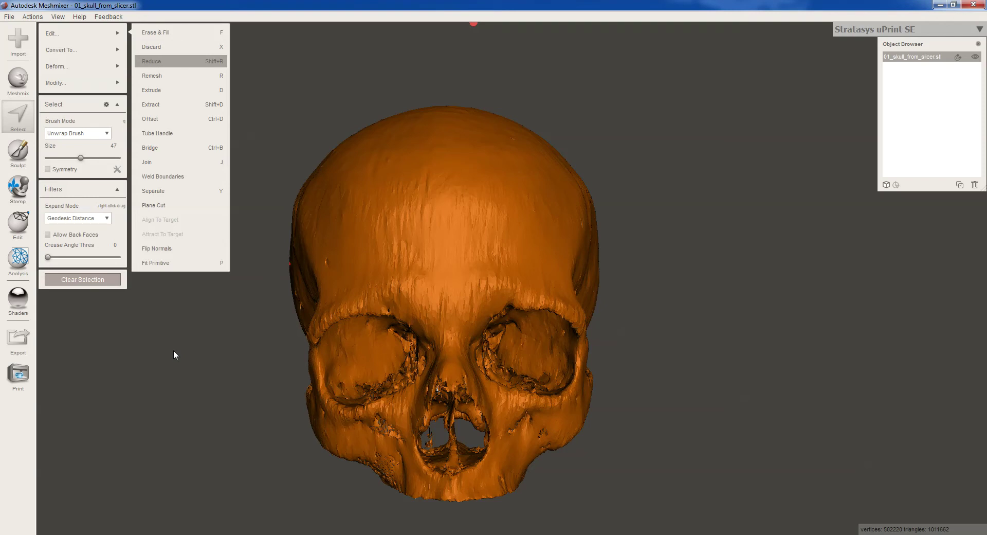
pyautogui.hotkey('shift', 'r')
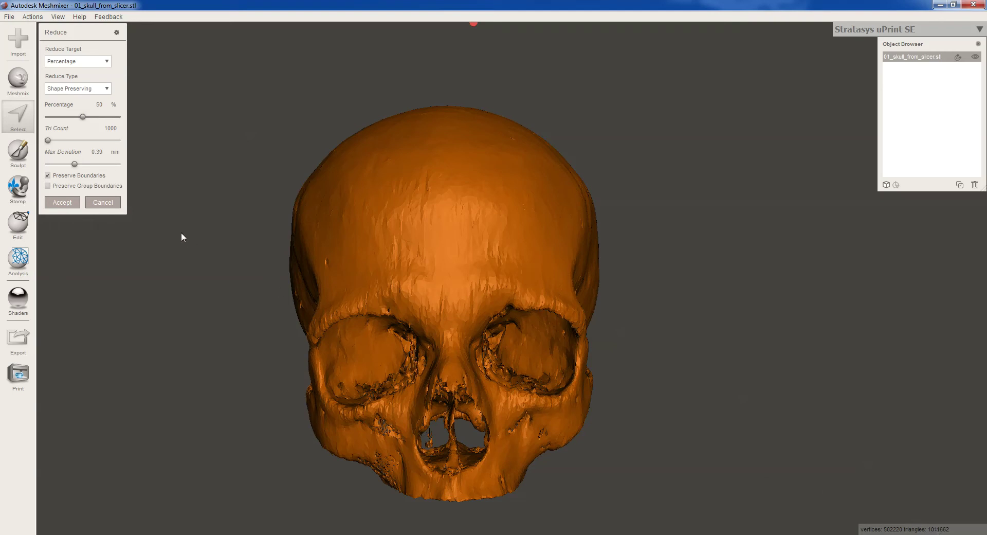
pyautogui.moveTo(161, 257); pyautogui.dragTo(808, 318, button='right')
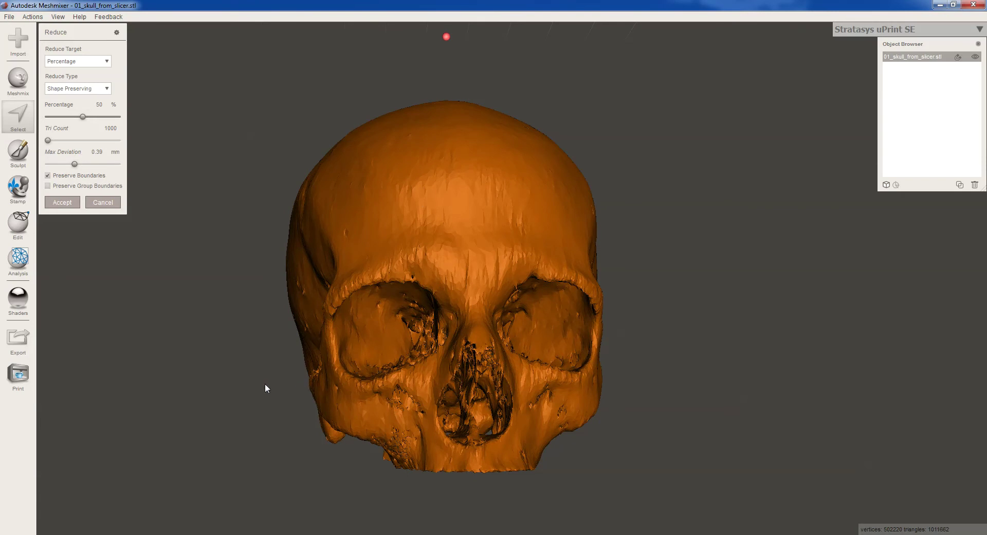
pyautogui.moveTo(265, 383)
pyautogui.mouseDown(button='right')
pyautogui.moveTo(292, 380)
pyautogui.moveTo(258, 387)
pyautogui.mouseUp(button='right')
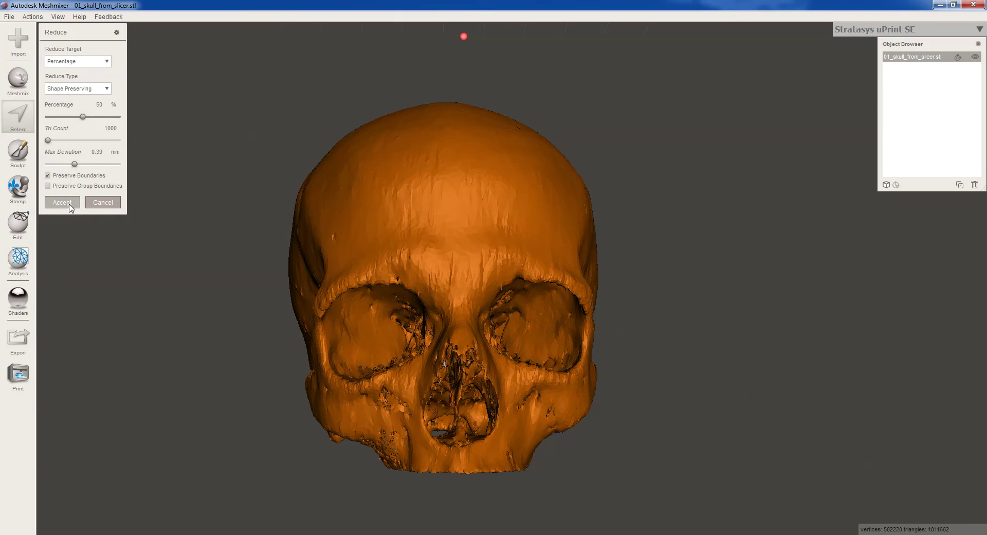
pyautogui.click(80, 90)
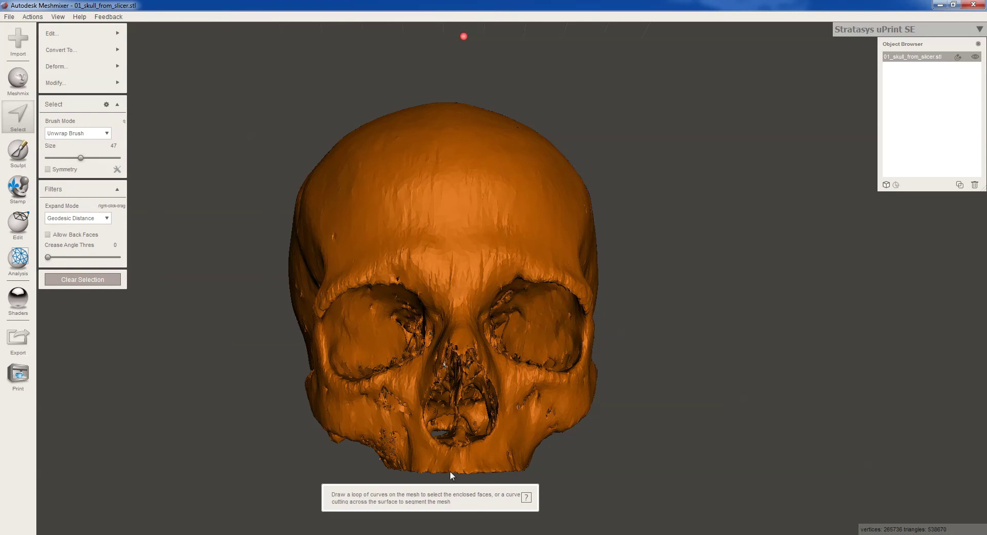
# Orbit the selected skull and browse the Deform options: Smooth, Transform, Soft Transform, Warp
pyautogui.click(333, 438)
pyautogui.moveTo(274, 383)
pyautogui.mouseDown(button='right')
pyautogui.moveTo(356, 381)
pyautogui.moveTo(273, 383)
pyautogui.mouseUp(button='right')
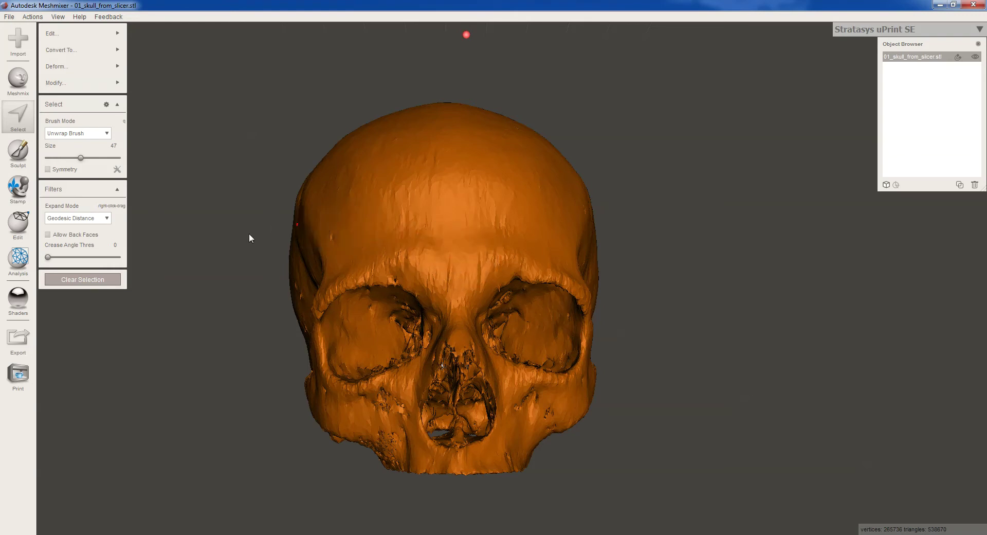
pyautogui.moveTo(92, 52)
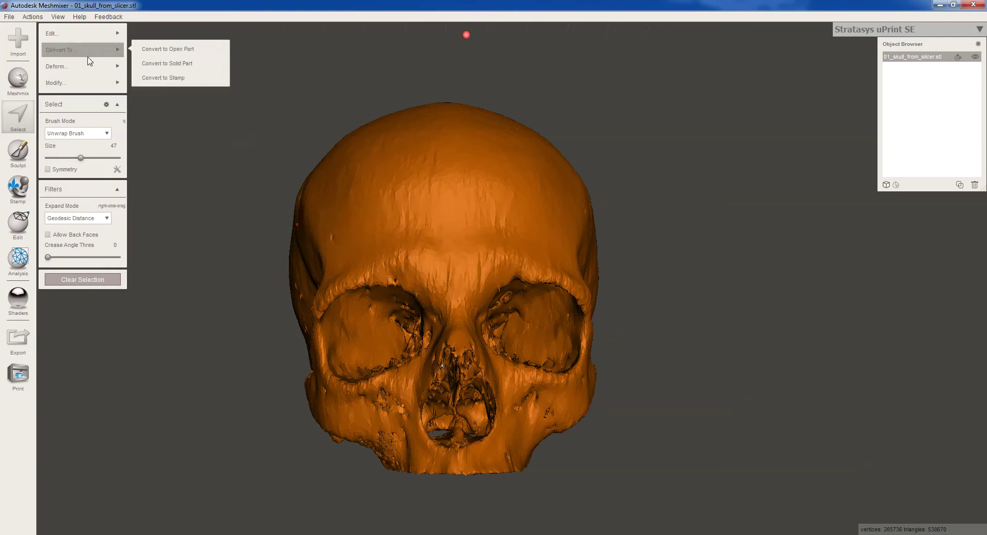
pyautogui.moveTo(84, 68)
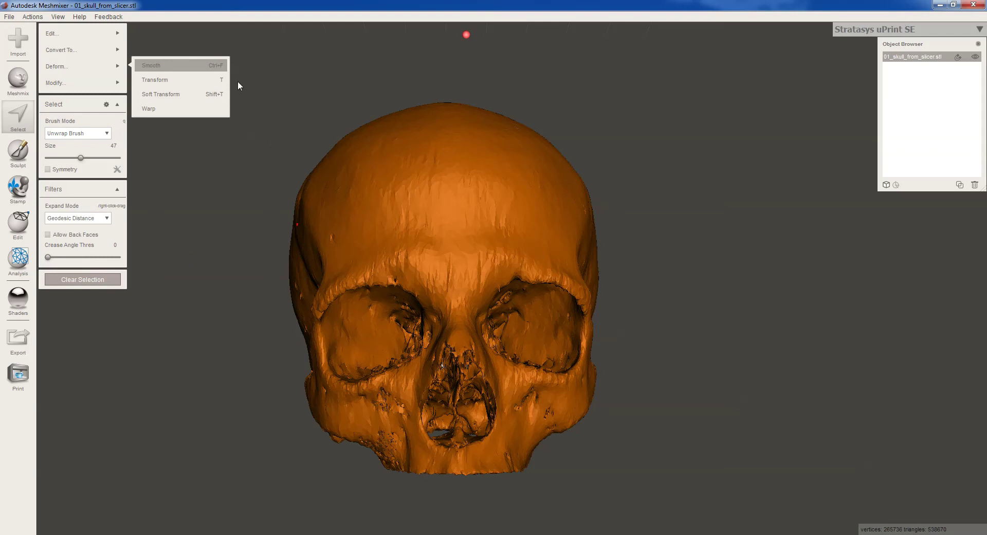
# Apply a Shape Preserving smooth (scale 4, 3 constraint rings) to the whole skull
pyautogui.click(216, 66)
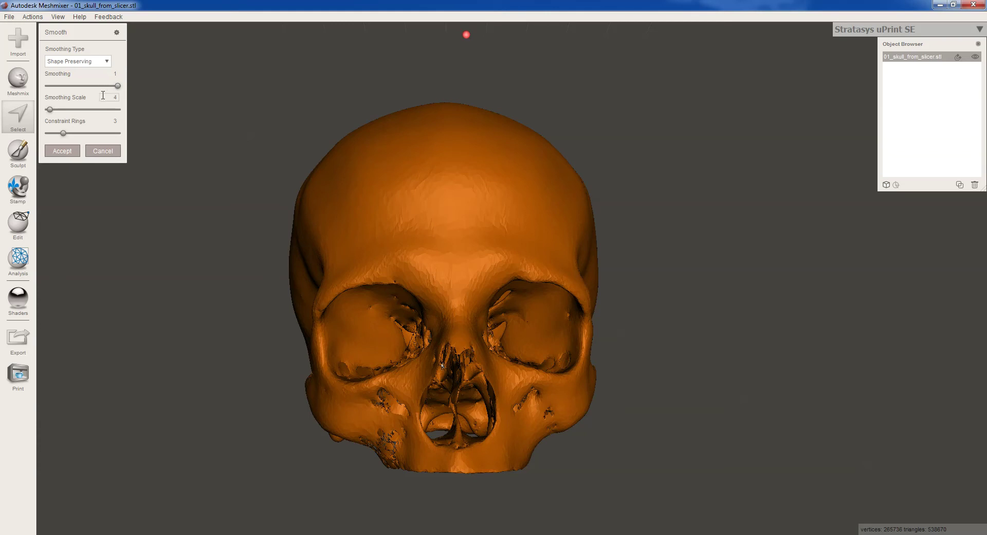
pyautogui.click(106, 62)
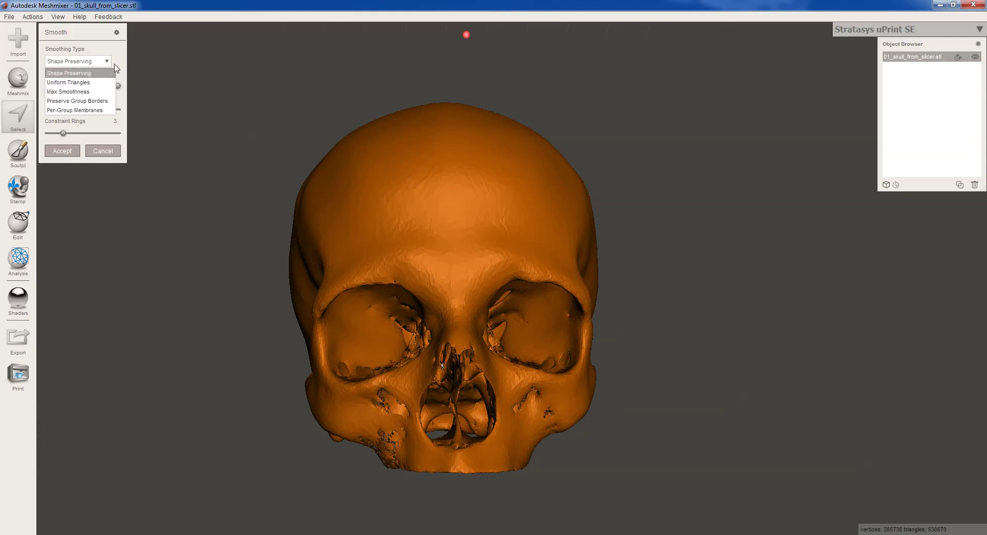
pyautogui.click(119, 63)
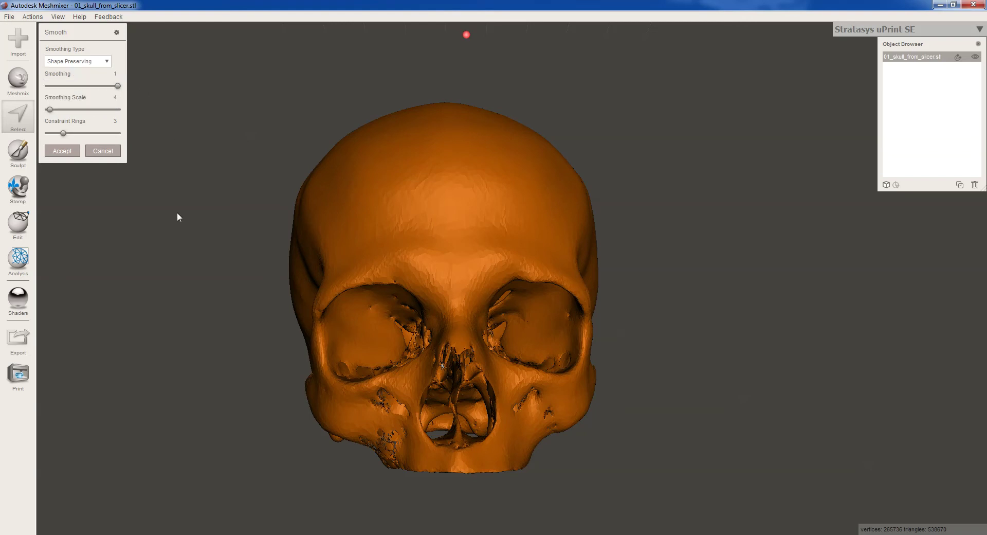
pyautogui.moveTo(178, 302)
pyautogui.mouseDown(button='right')
pyautogui.moveTo(304, 301)
pyautogui.moveTo(88, 294)
pyautogui.moveTo(208, 308)
pyautogui.moveTo(161, 302)
pyautogui.moveTo(206, 291)
pyautogui.moveTo(192, 297)
pyautogui.mouseUp(button='right')
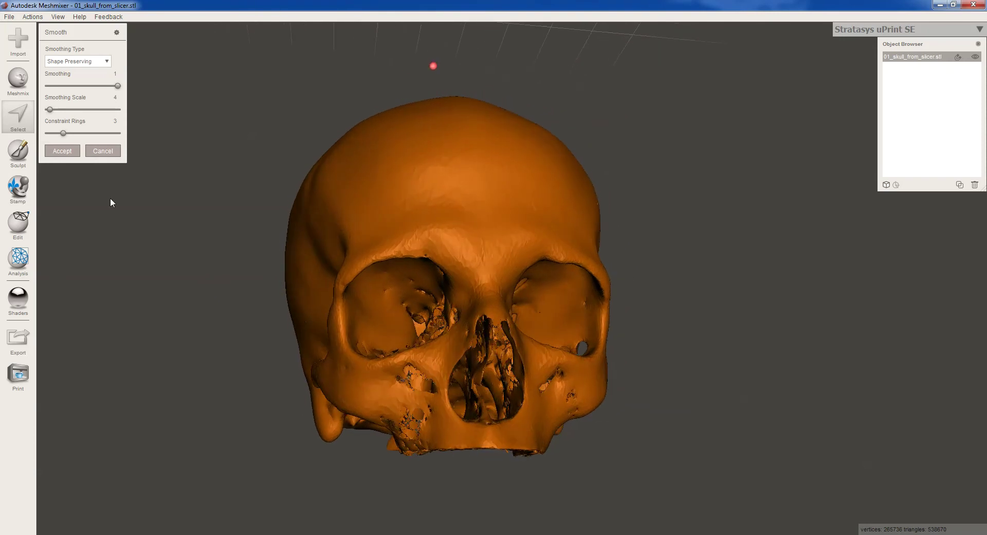
pyautogui.click(71, 155)
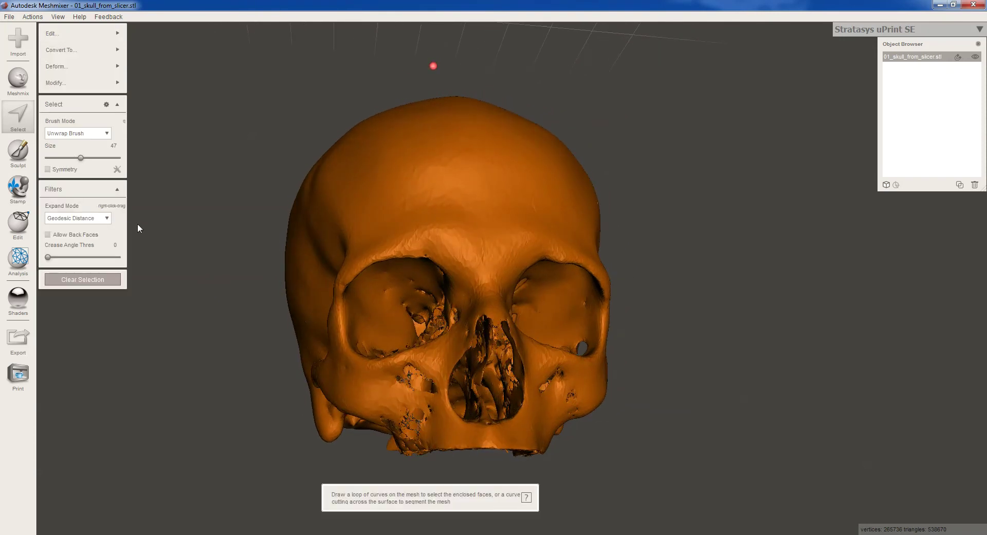
pyautogui.moveTo(204, 322)
pyautogui.mouseDown(button='right')
pyautogui.moveTo(244, 329)
pyautogui.moveTo(193, 337)
pyautogui.mouseUp(button='right')
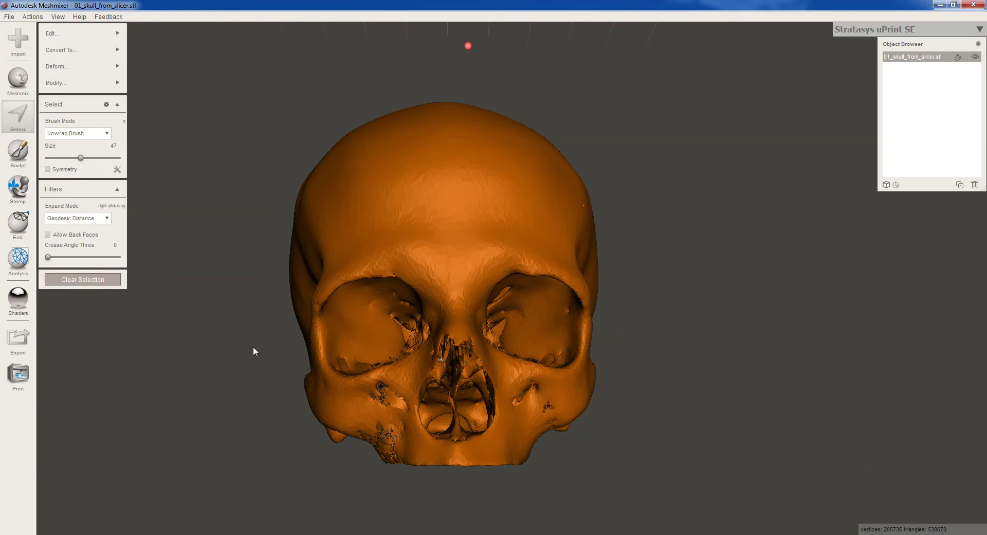
pyautogui.scroll(5, 367, 446)
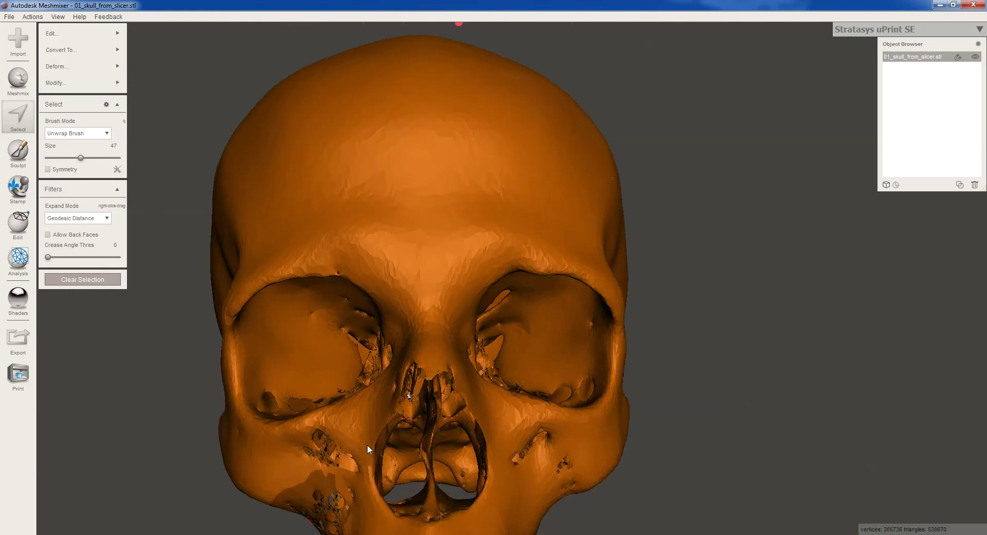
pyautogui.moveTo(353, 447); pyautogui.dragTo(469, 341, button='right')
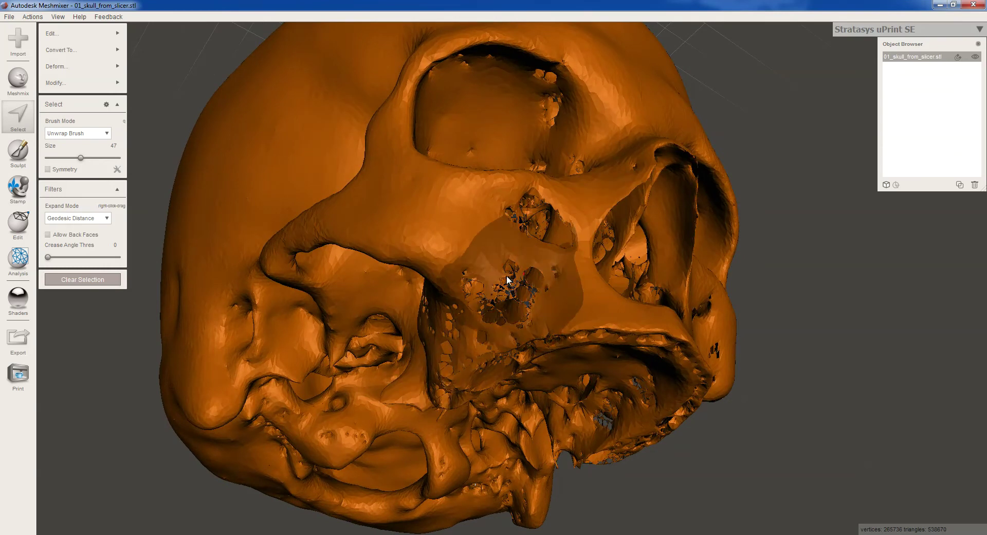
pyautogui.moveTo(520, 241)
pyautogui.mouseDown(button='right')
pyautogui.moveTo(495, 356)
pyautogui.moveTo(597, 318)
pyautogui.mouseUp(button='right')
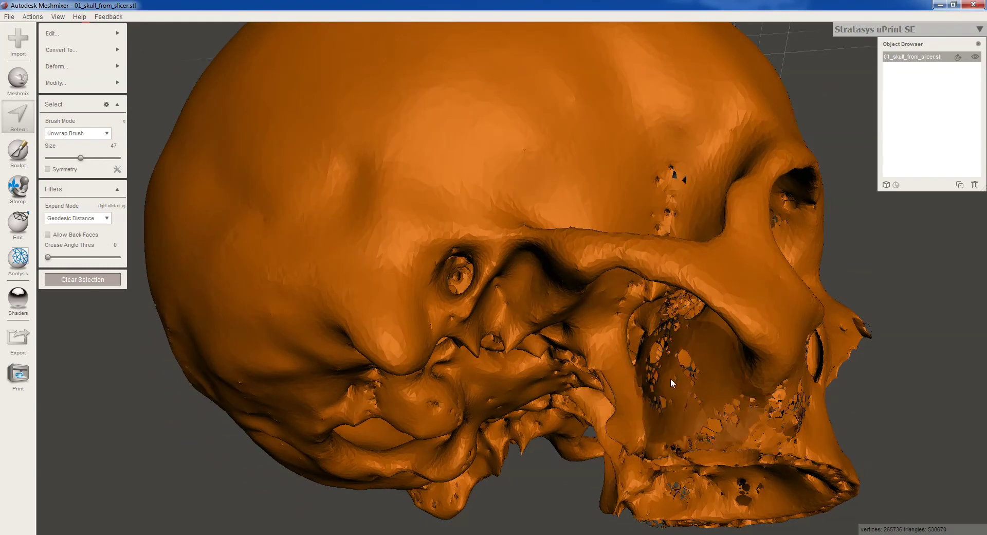
pyautogui.moveTo(624, 398); pyautogui.dragTo(451, 428, button='right')
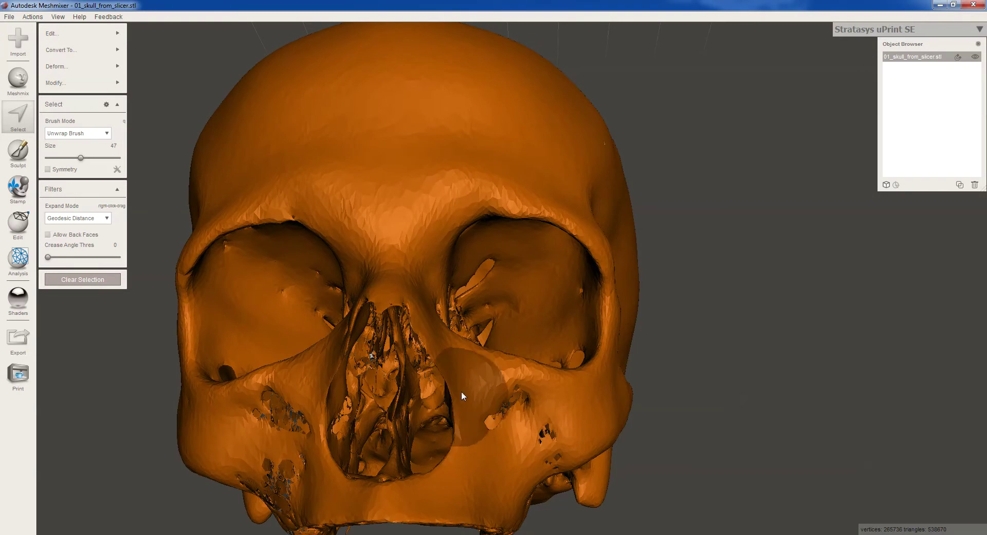
pyautogui.scroll(-4, 465, 334)
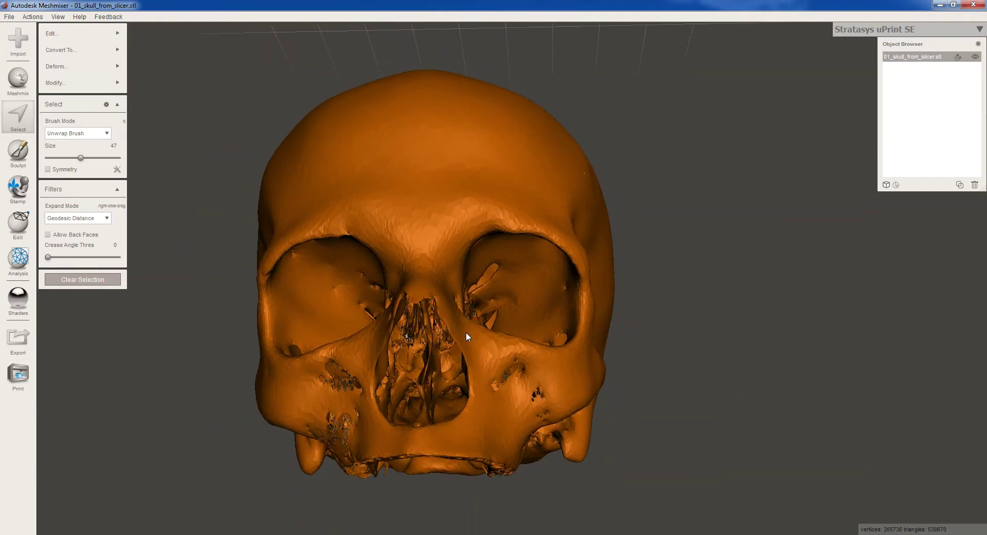
pyautogui.scroll(-2, 466, 336)
pyautogui.moveTo(355, 352); pyautogui.dragTo(381, 347, button='right')
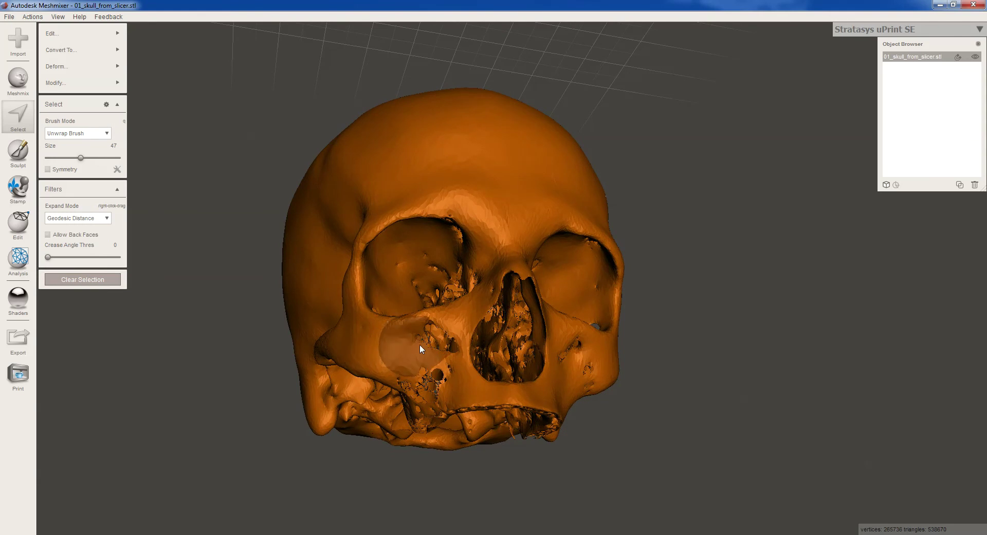
pyautogui.moveTo(443, 349); pyautogui.dragTo(423, 350, button='right')
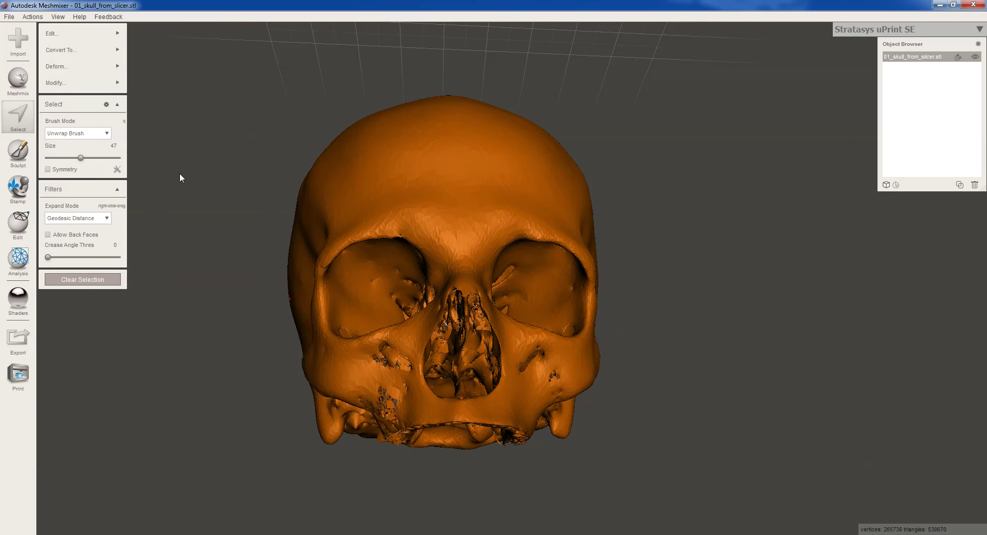
# Run Inspector's Auto Repair All with Flat Fill, leaving the skull at 227401 vertices
pyautogui.click(16, 262)
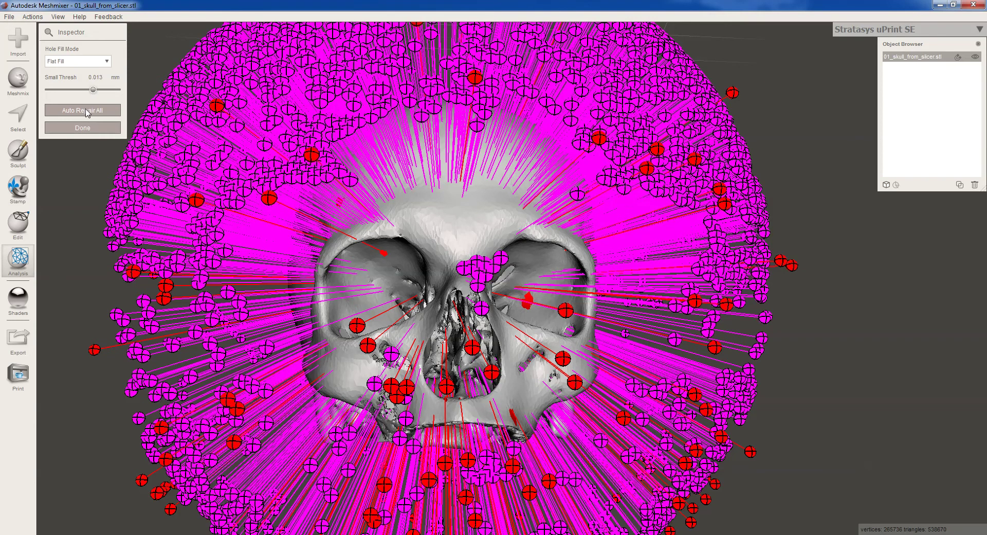
pyautogui.click(87, 111)
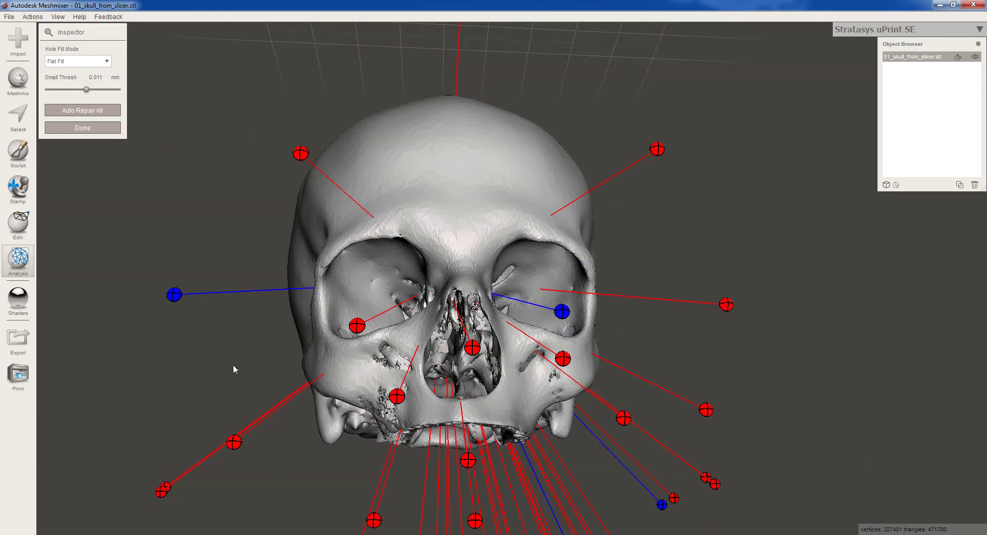
pyautogui.moveTo(233, 364); pyautogui.dragTo(365, 372, button='right')
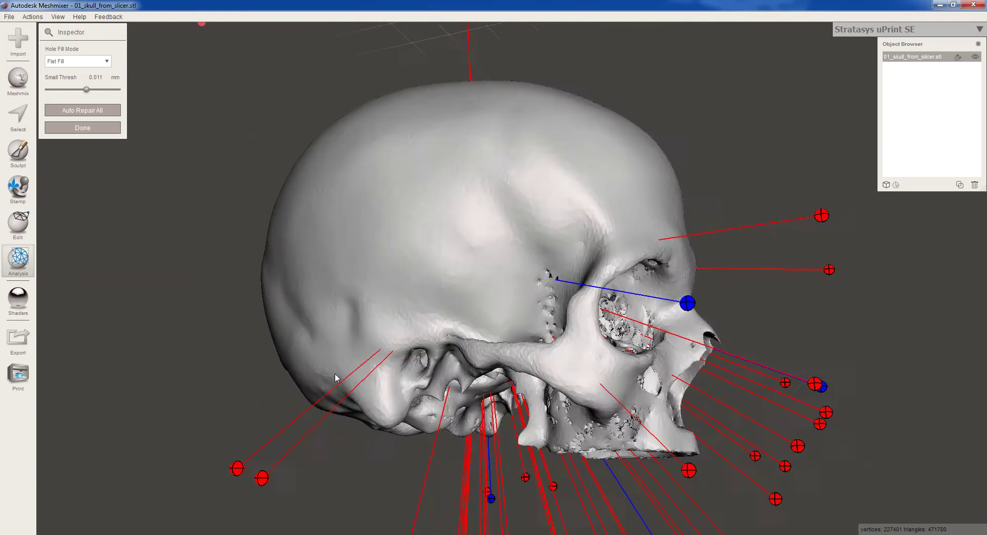
pyautogui.moveTo(329, 371); pyautogui.dragTo(236, 368, button='right')
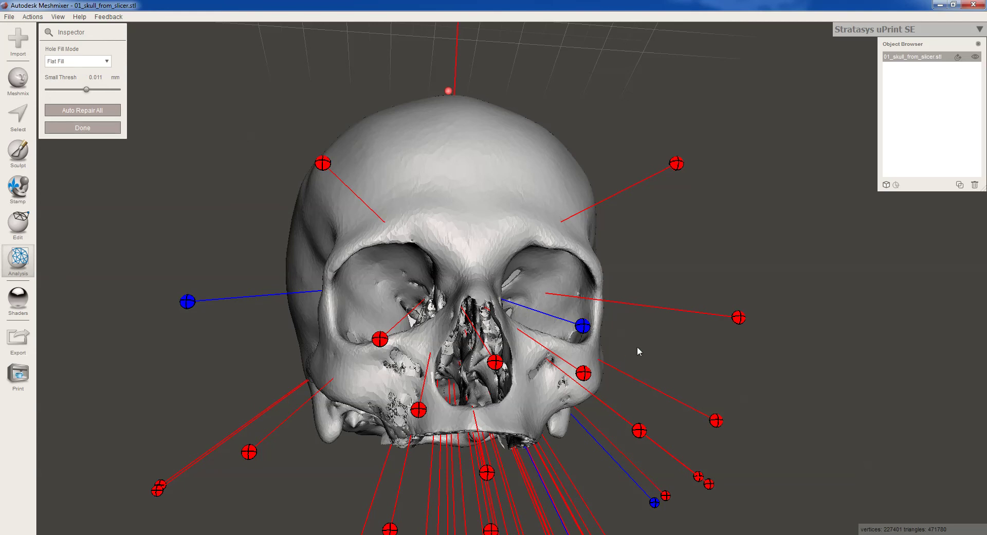
pyautogui.moveTo(636, 349)
pyautogui.mouseDown(button='right')
pyautogui.moveTo(564, 348)
pyautogui.moveTo(620, 343)
pyautogui.moveTo(619, 237)
pyautogui.moveTo(644, 367)
pyautogui.moveTo(736, 361)
pyautogui.moveTo(545, 360)
pyautogui.moveTo(627, 357)
pyautogui.mouseUp(button='right')
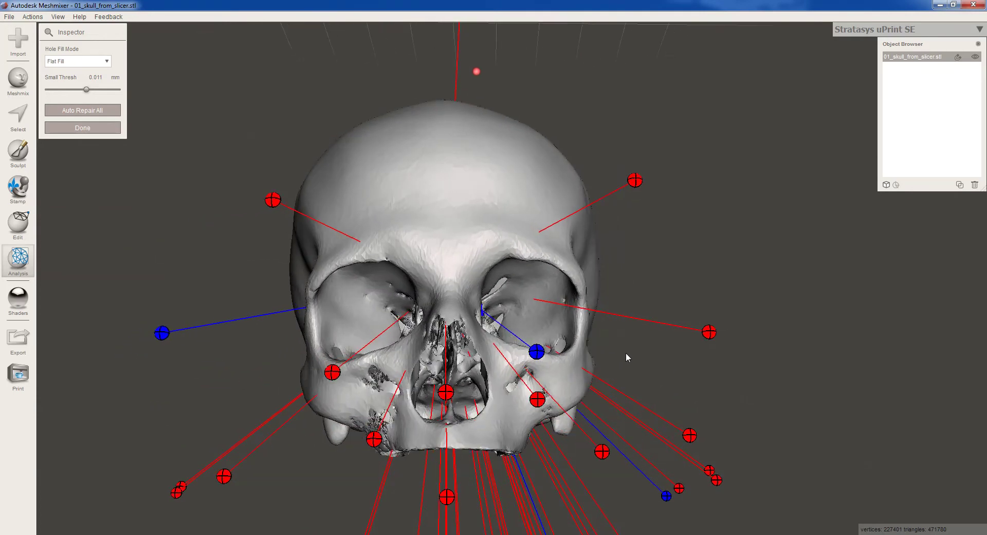
pyautogui.click(89, 129)
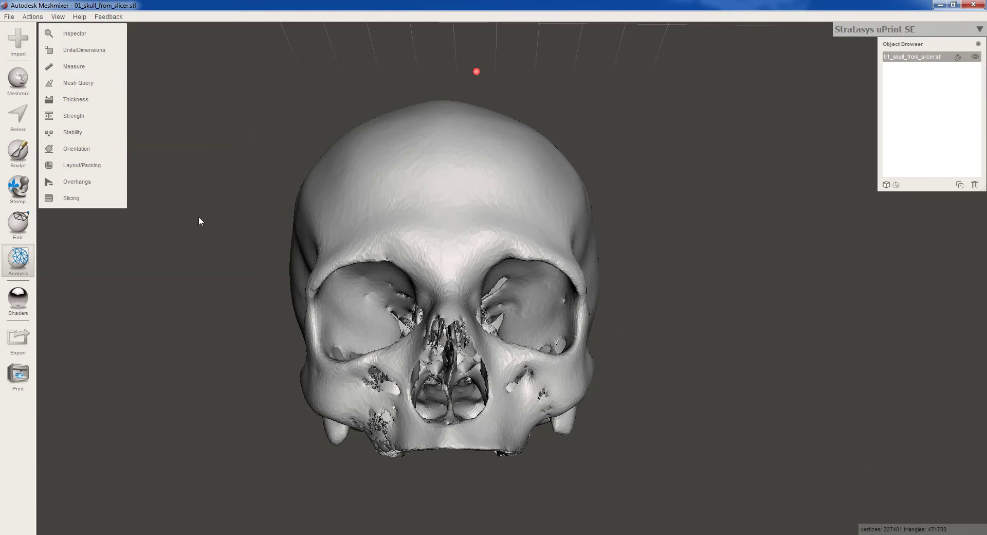
# Zoom in on the cheek holes and set the Select tool's brush size to 7
pyautogui.scroll(5, 592, 435)
pyautogui.moveTo(580, 447); pyautogui.dragTo(550, 426, button='right')
pyautogui.scroll(1, 550, 426)
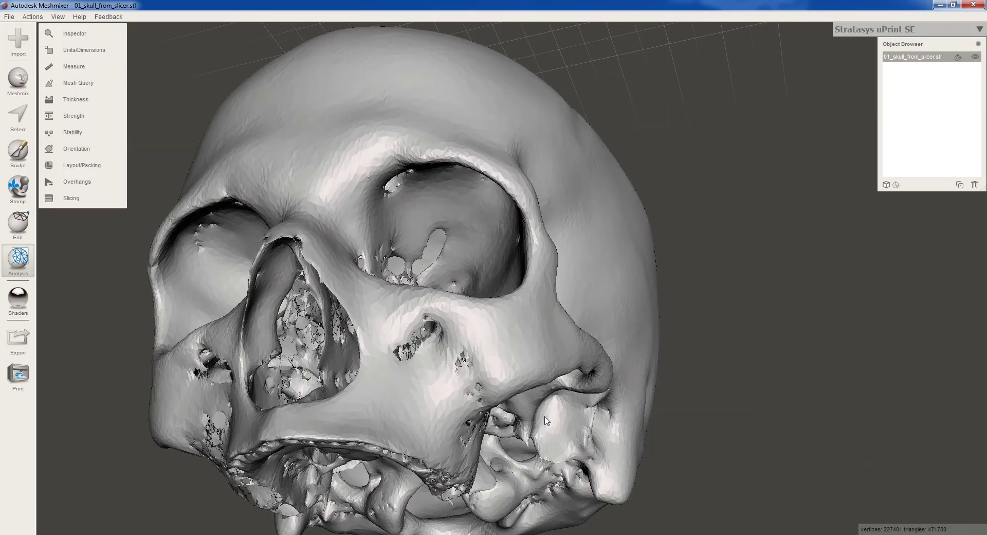
pyautogui.scroll(6, 496, 393)
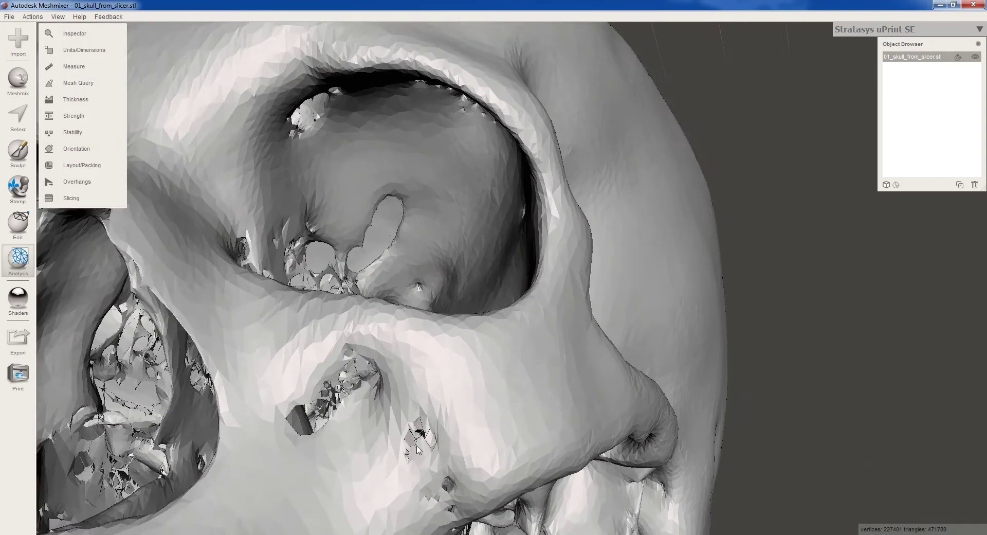
pyautogui.moveTo(418, 449); pyautogui.dragTo(545, 286, button='right')
pyautogui.scroll(3, 551, 273)
pyautogui.scroll(8, 550, 273)
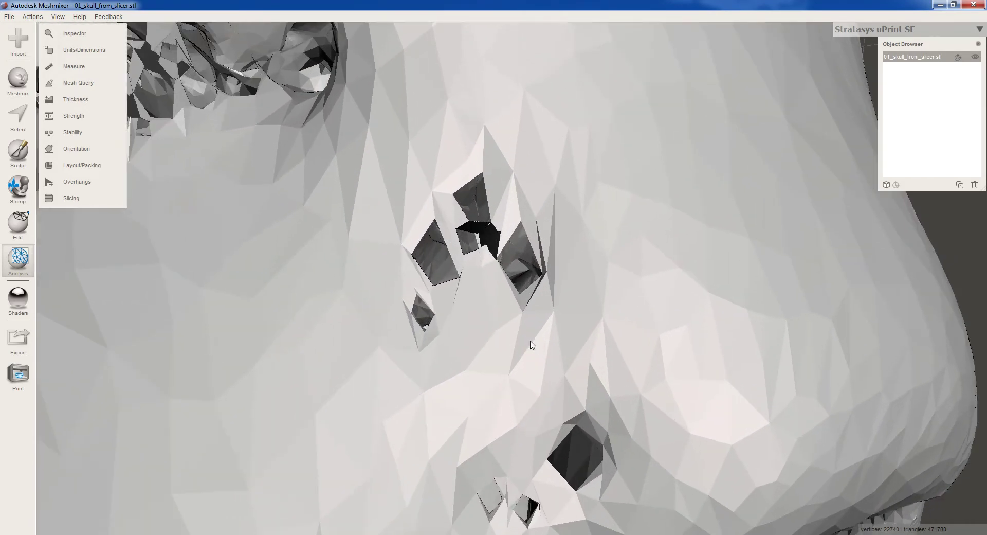
pyautogui.click(18, 123)
pyautogui.moveTo(81, 107); pyautogui.dragTo(67, 110)
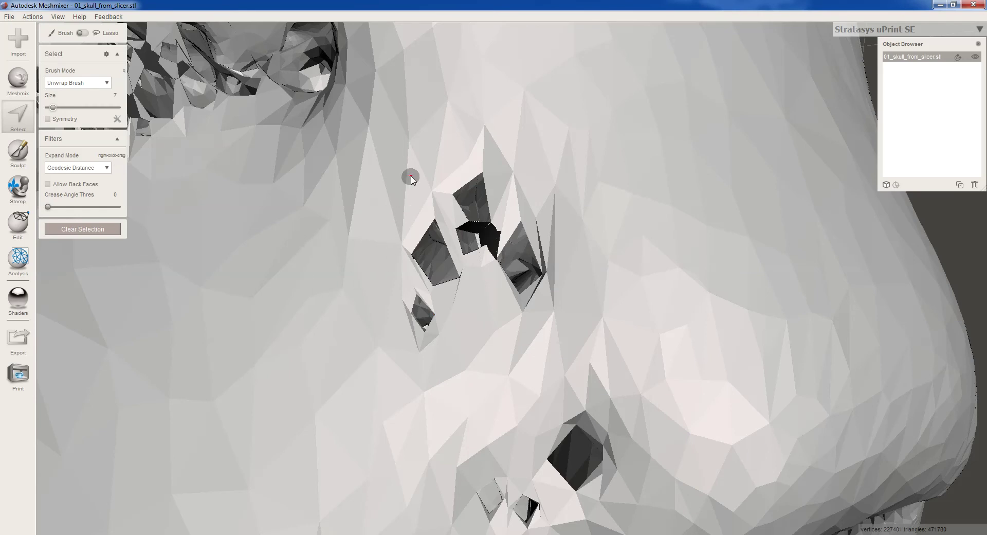
# Brush-paint a closed ring of selected faces around the first cheek hole, filling the top gap
pyautogui.moveTo(412, 178)
pyautogui.mouseDown()
pyautogui.moveTo(379, 223)
pyautogui.moveTo(374, 283)
pyautogui.mouseUp()
pyautogui.moveTo(378, 337)
pyautogui.mouseDown()
pyautogui.moveTo(387, 311)
pyautogui.moveTo(413, 361)
pyautogui.moveTo(404, 360)
pyautogui.moveTo(429, 364)
pyautogui.moveTo(506, 343)
pyautogui.moveTo(550, 346)
pyautogui.moveTo(595, 235)
pyautogui.mouseUp()
pyautogui.moveTo(583, 184)
pyautogui.mouseDown()
pyautogui.moveTo(555, 145)
pyautogui.moveTo(539, 158)
pyautogui.moveTo(488, 130)
pyautogui.moveTo(486, 107)
pyautogui.moveTo(466, 108)
pyautogui.moveTo(460, 134)
pyautogui.moveTo(425, 148)
pyautogui.moveTo(386, 272)
pyautogui.mouseUp()
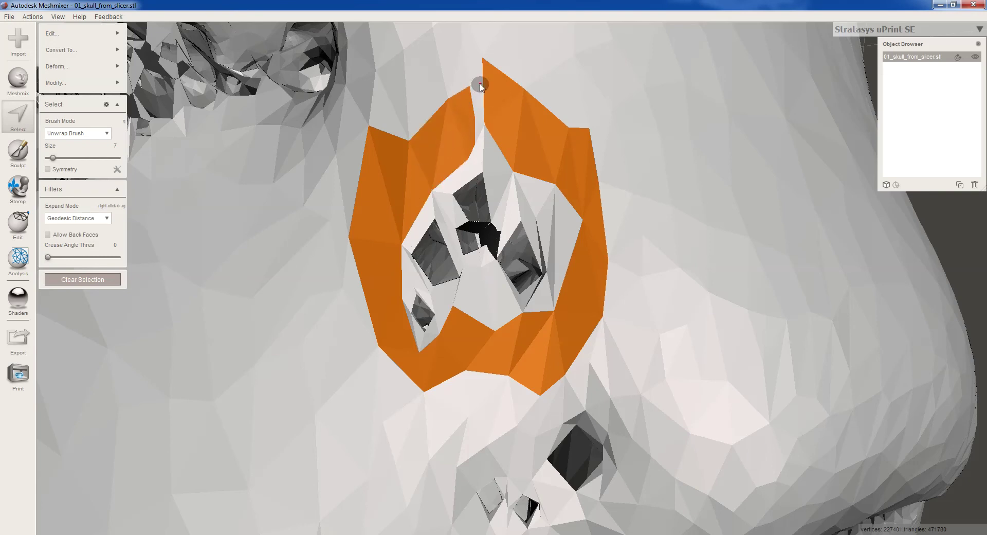
pyautogui.click(477, 106)
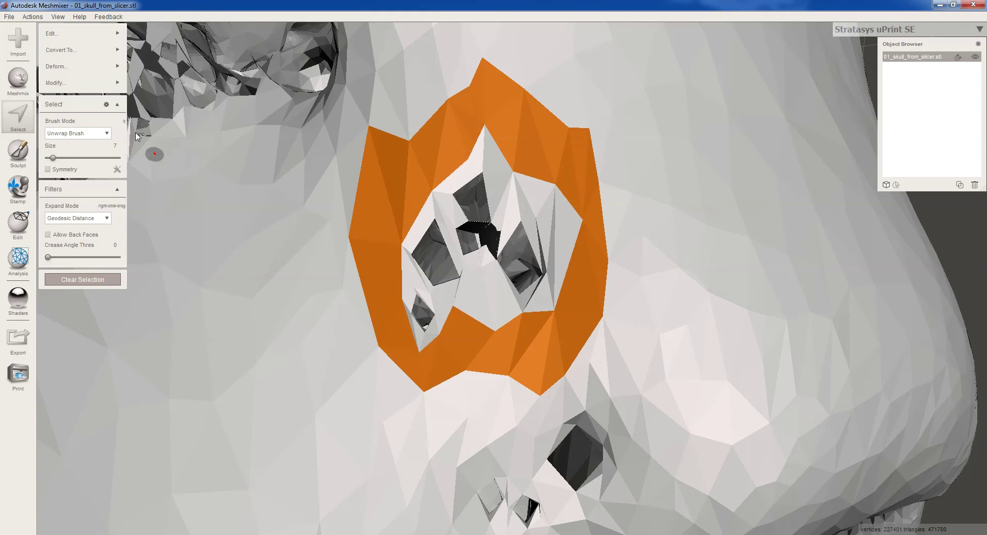
pyautogui.moveTo(86, 40)
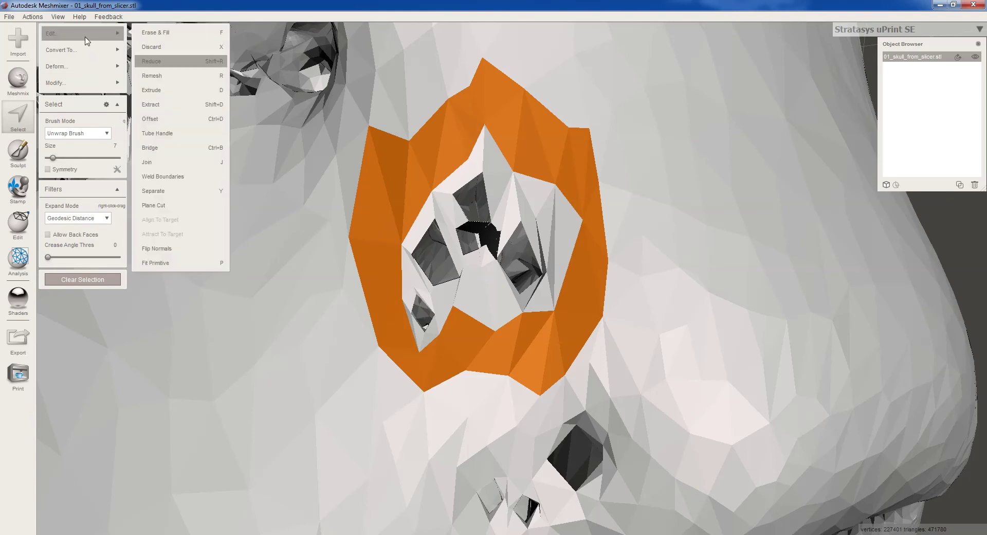
# Discard the selected ring, then select the band of faces around the widened hole
pyautogui.click(166, 49)
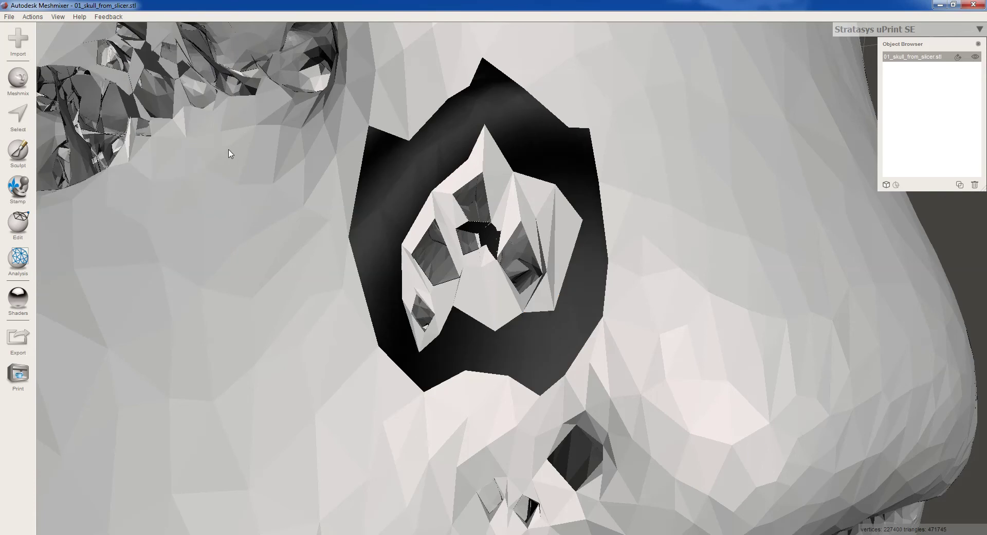
pyautogui.click(19, 116)
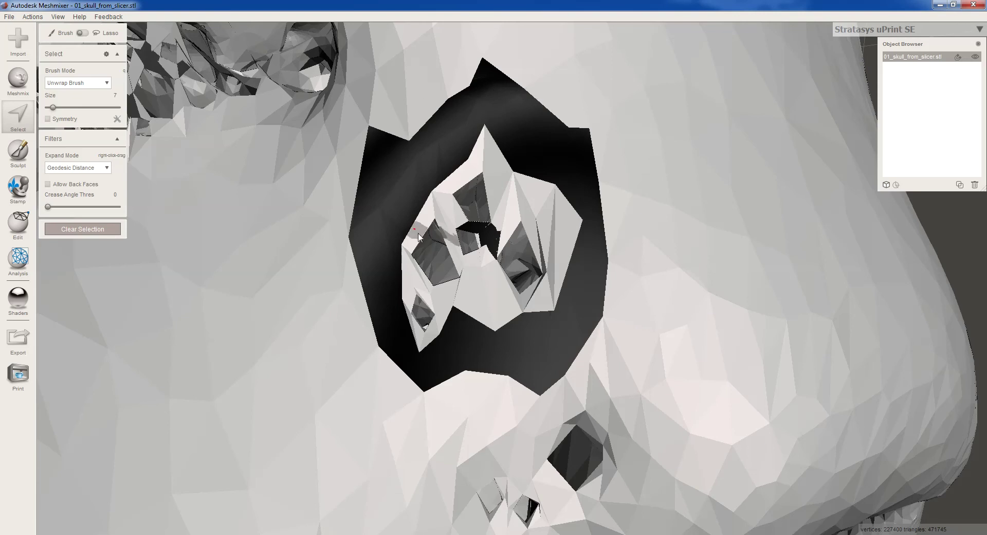
pyautogui.click(599, 149)
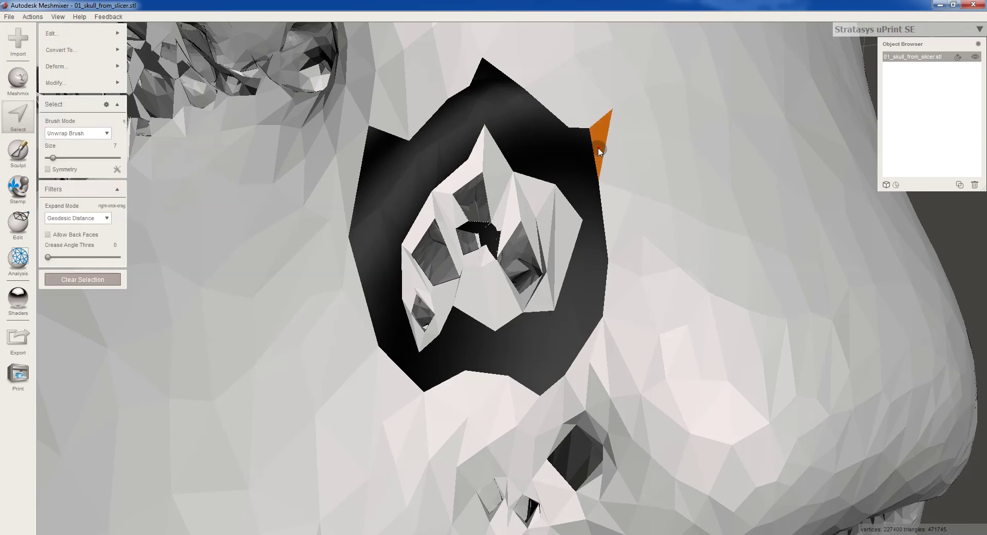
# Erase & Fill the selection with Smooth MVC, accept the patch, and clear the selection
pyautogui.scroll(-2, 590, 171)
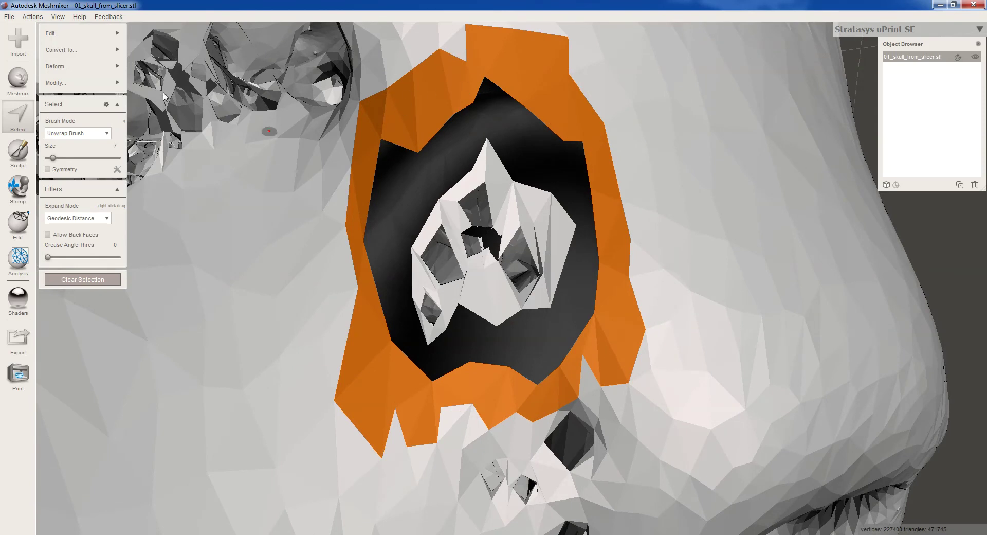
pyautogui.moveTo(82, 42)
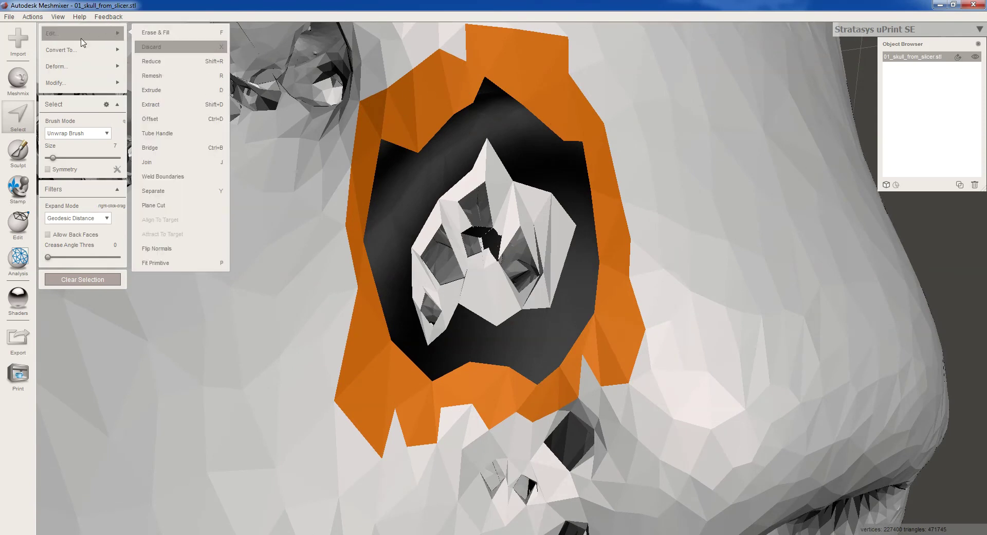
pyautogui.click(179, 37)
pyautogui.scroll(-6, 266, 238)
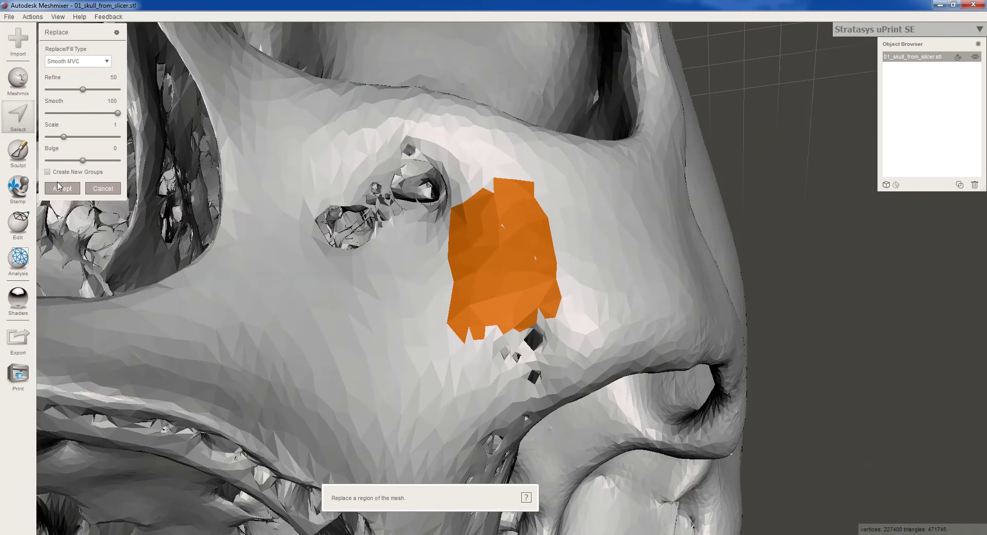
pyautogui.click(61, 189)
pyautogui.click(83, 280)
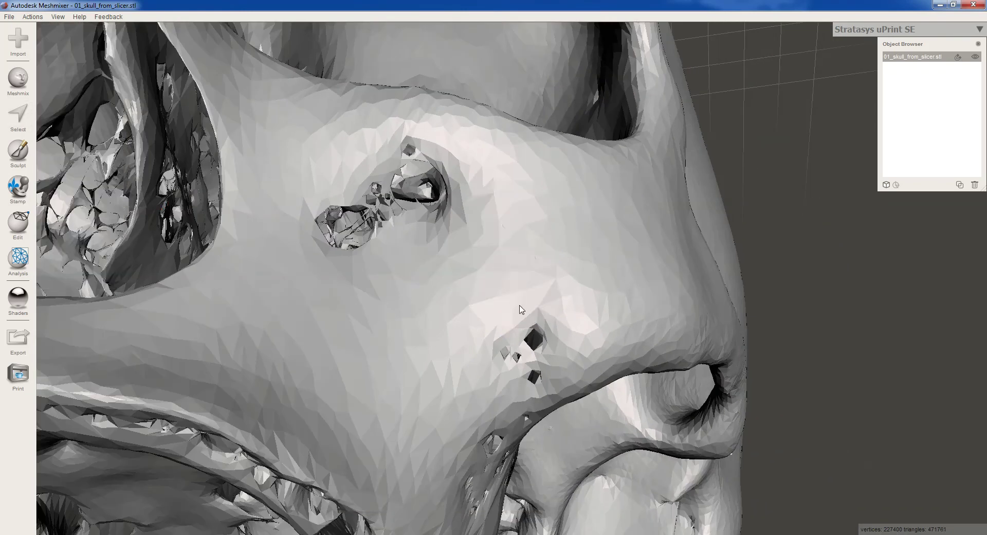
# Orbit and zoom the skull to face the second cheek hole beside the nose
pyautogui.moveTo(391, 267); pyautogui.dragTo(510, 289, button='right')
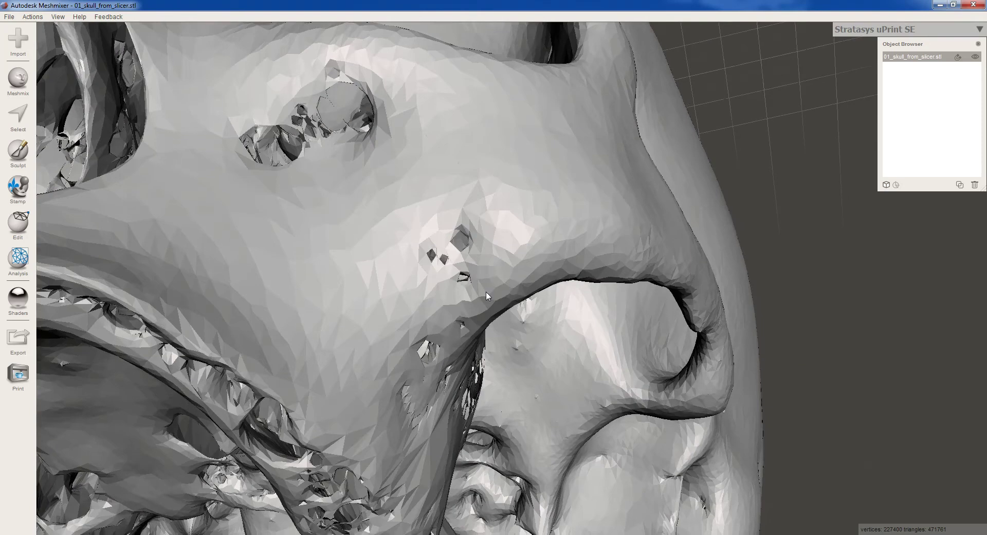
pyautogui.scroll(5, 486, 296)
pyautogui.scroll(-5, 402, 250)
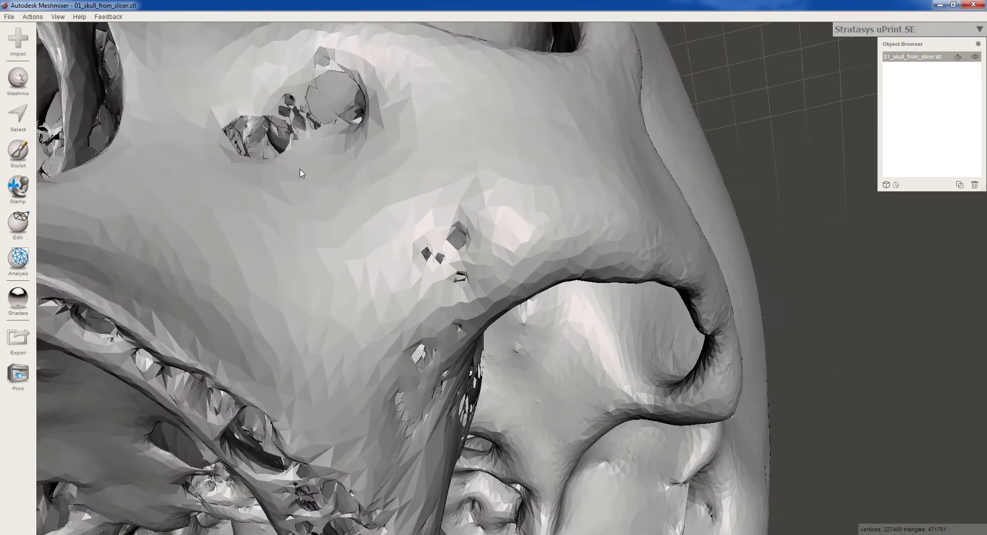
pyautogui.scroll(4, 275, 170)
pyautogui.scroll(2, 374, 204)
pyautogui.scroll(-2, 374, 204)
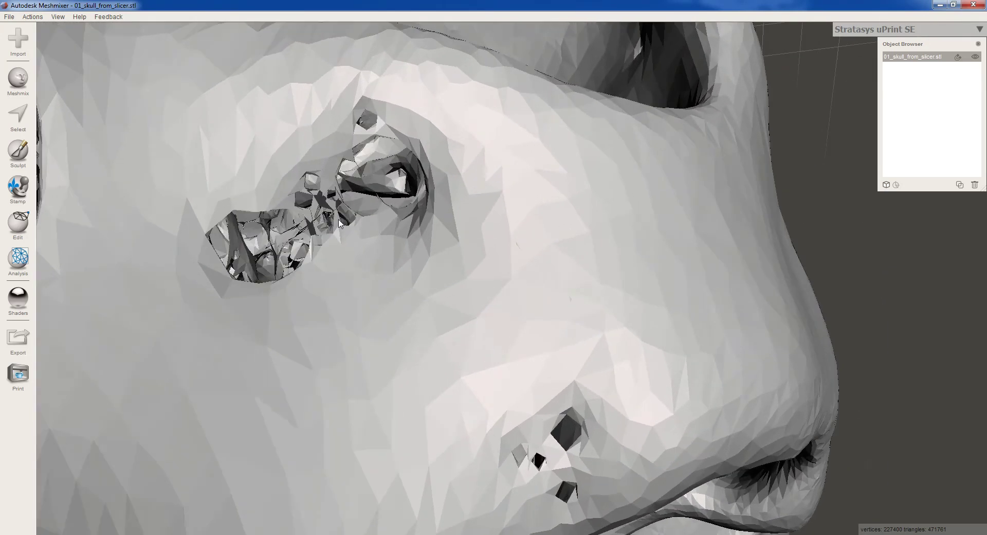
pyautogui.moveTo(374, 203); pyautogui.dragTo(353, 225, button='right')
pyautogui.scroll(3, 353, 225)
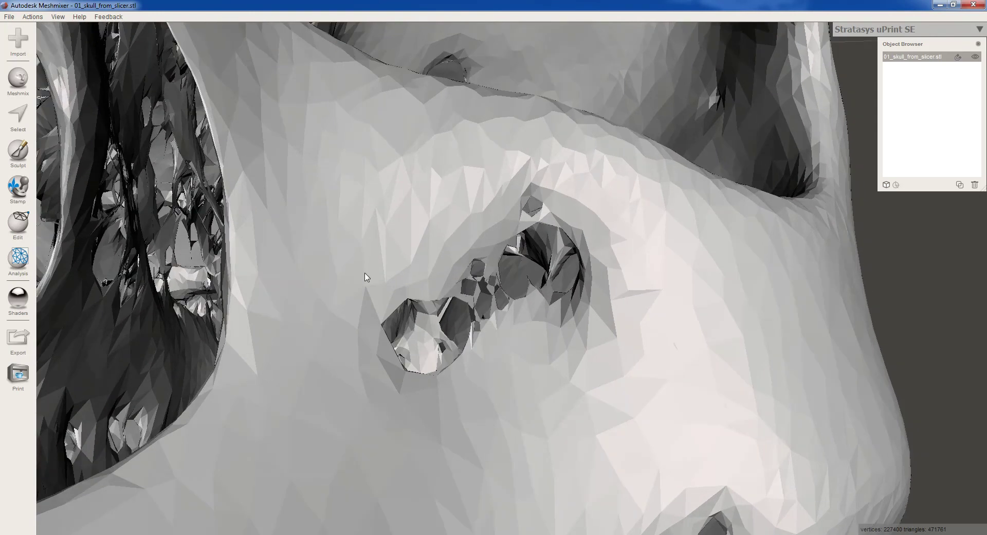
# Brush-select a closed ring of faces around the second cheek hole, undoing one stray triangle
pyautogui.click(18, 117)
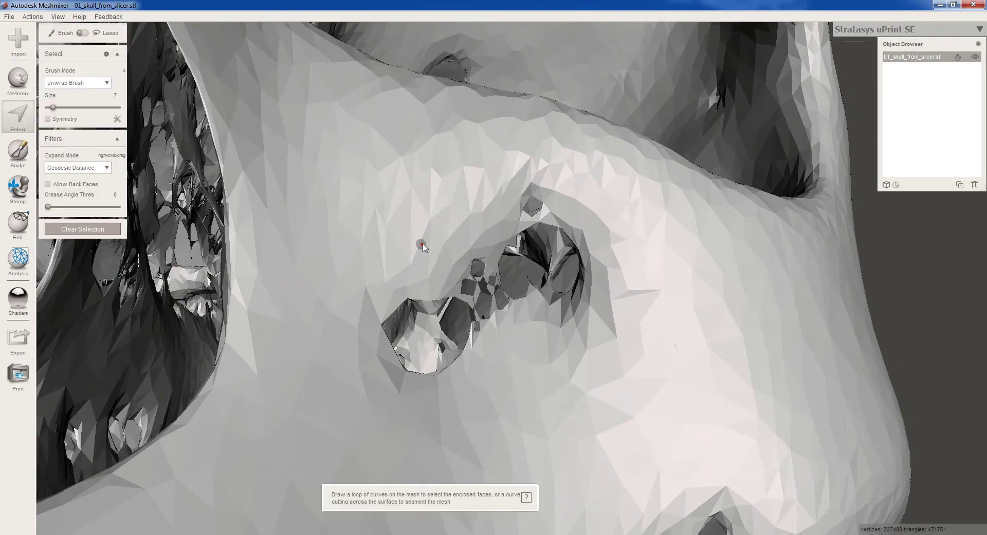
pyautogui.moveTo(431, 242); pyautogui.dragTo(364, 292)
pyautogui.click(358, 354)
pyautogui.moveTo(351, 326); pyautogui.dragTo(372, 383)
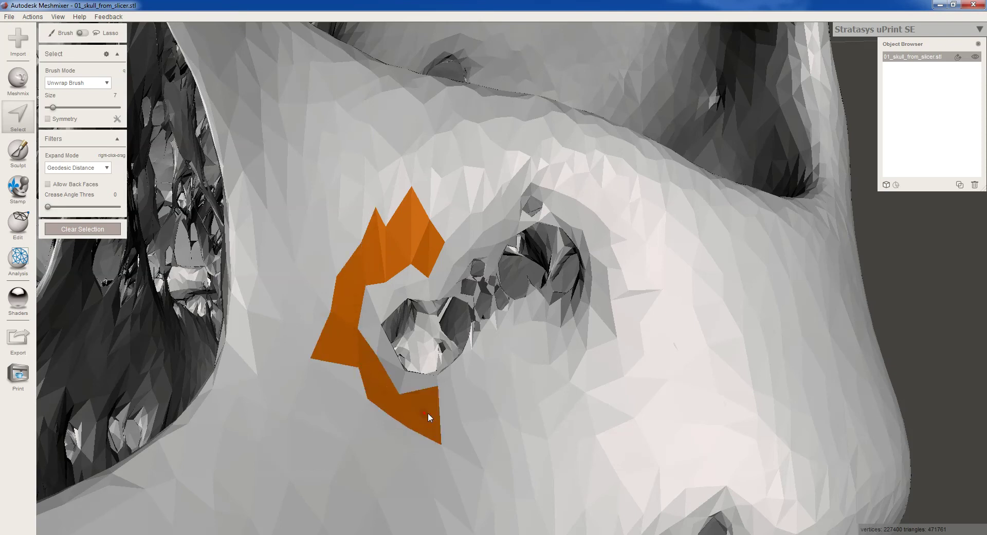
pyautogui.moveTo(476, 414)
pyautogui.mouseDown()
pyautogui.moveTo(551, 392)
pyautogui.moveTo(613, 345)
pyautogui.moveTo(633, 286)
pyautogui.moveTo(631, 239)
pyautogui.moveTo(648, 287)
pyautogui.moveTo(648, 297)
pyautogui.moveTo(620, 220)
pyautogui.moveTo(565, 175)
pyautogui.moveTo(505, 162)
pyautogui.moveTo(439, 218)
pyautogui.mouseUp()
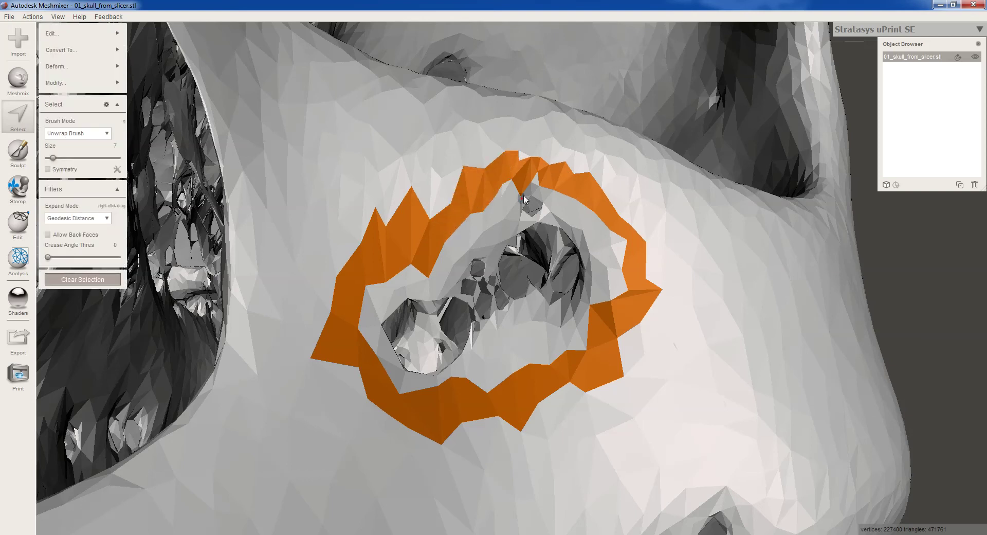
pyautogui.click(533, 153)
pyautogui.hotkey('ctrl', 'z')
pyautogui.moveTo(519, 182); pyautogui.dragTo(538, 162)
# Discard the selected ring of faces around the hole
pyautogui.moveTo(505, 385)
pyautogui.mouseDown(button='middle')
pyautogui.moveTo(520, 381)
pyautogui.moveTo(504, 387)
pyautogui.mouseUp(button='middle')
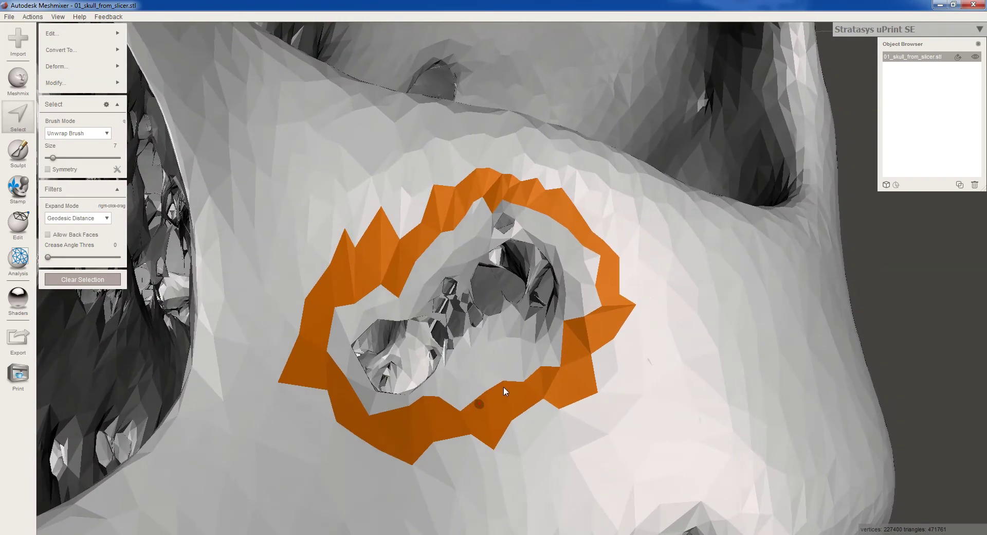
pyautogui.moveTo(82, 34)
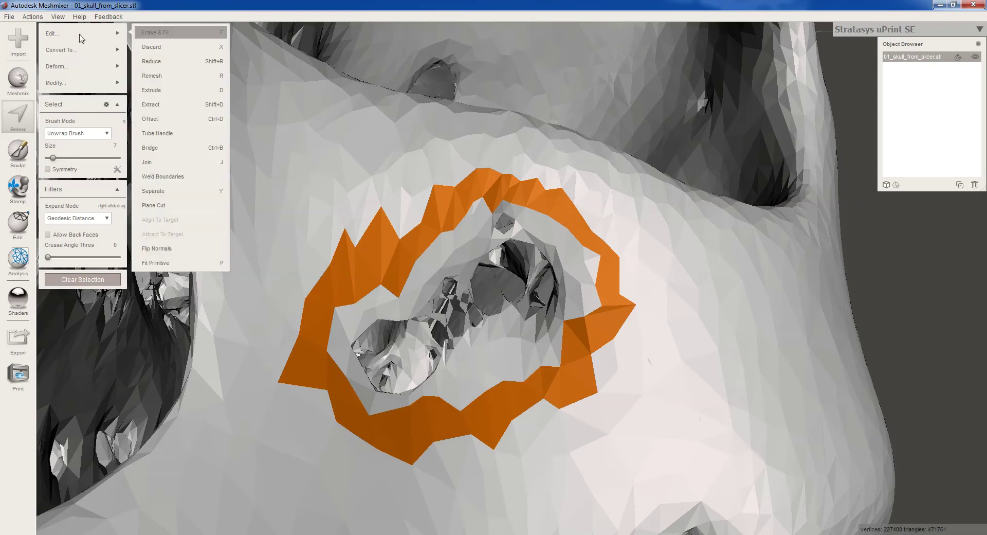
pyautogui.click(188, 51)
# Reselect the rim faces around the enlarged opening after clearing an accidental whole-mesh selection
pyautogui.press('s')
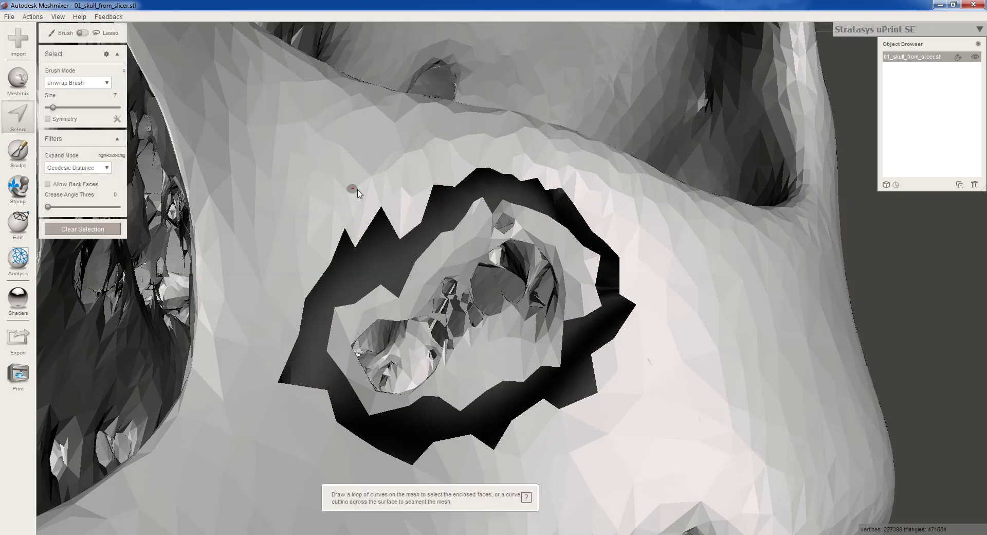
pyautogui.click(398, 212)
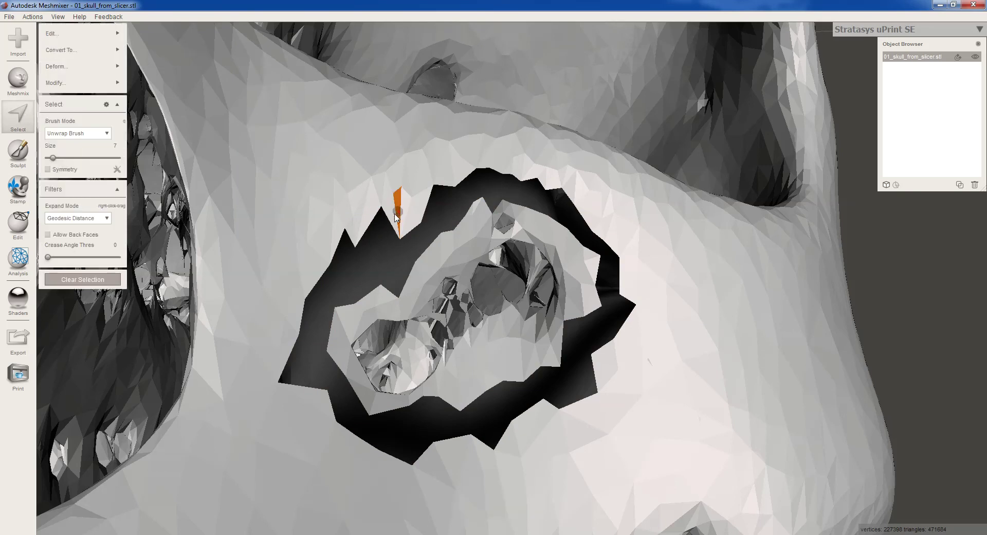
pyautogui.doubleClick(395, 212)
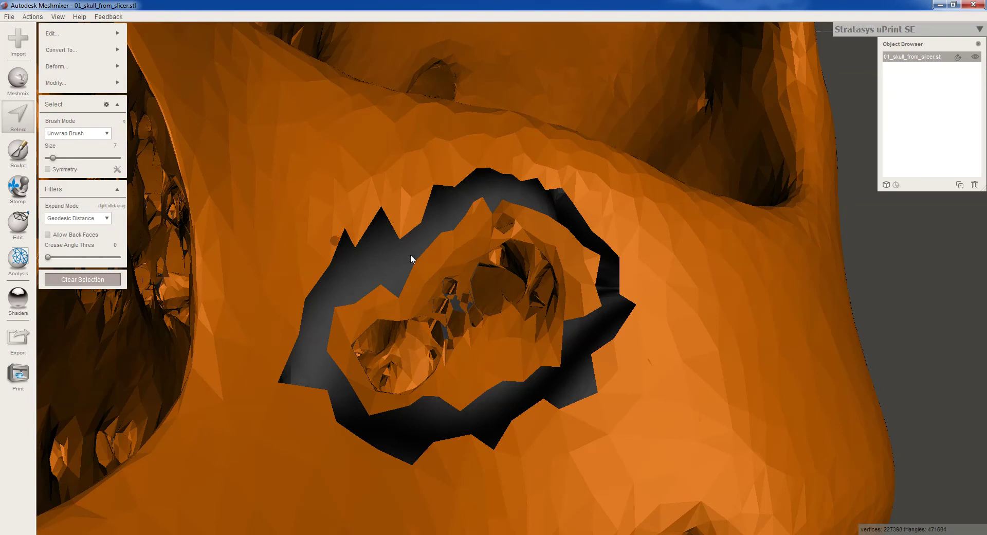
pyautogui.click(82, 280)
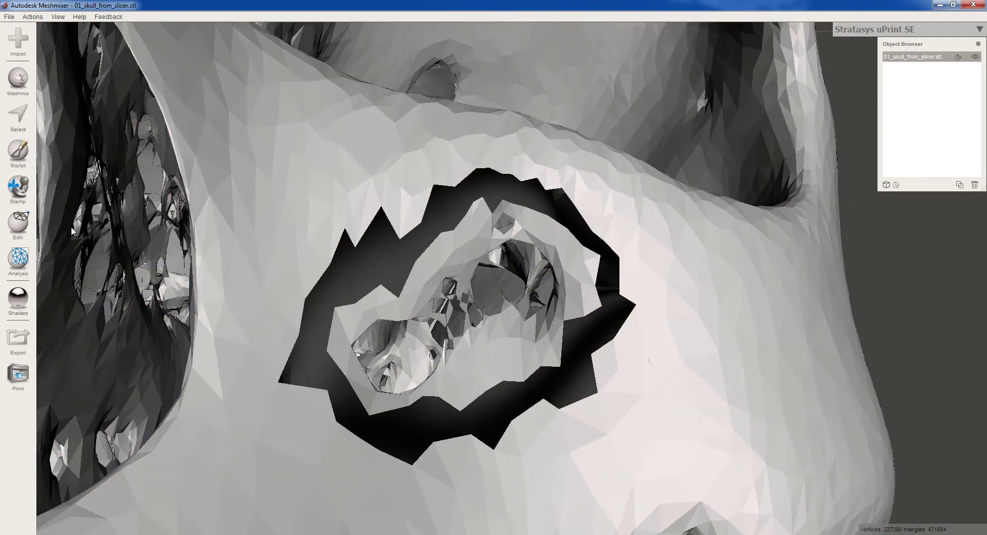
pyautogui.click(17, 124)
pyautogui.click(601, 359)
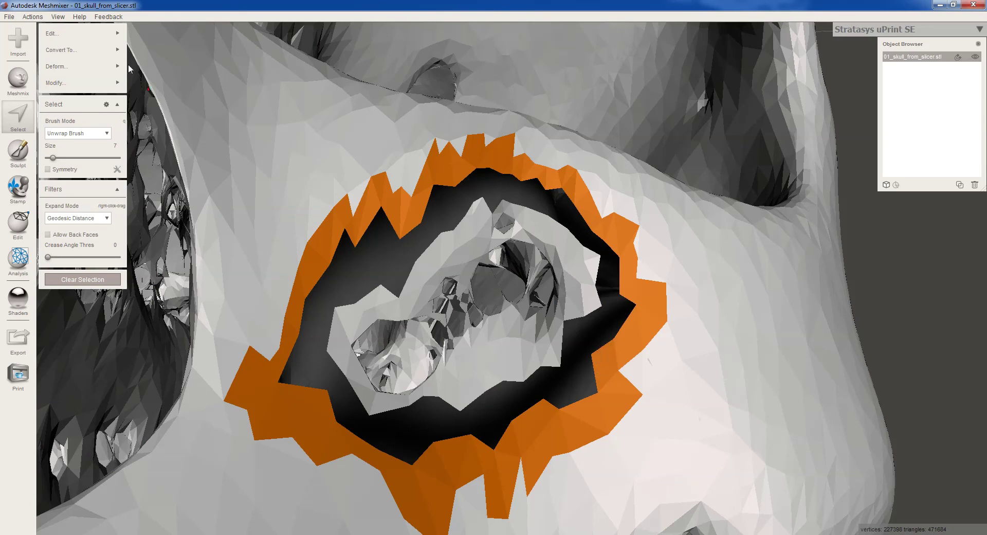
# Erase & Fill the rim selection, accept the smooth patch, and clear the selection
pyautogui.click(90, 35)
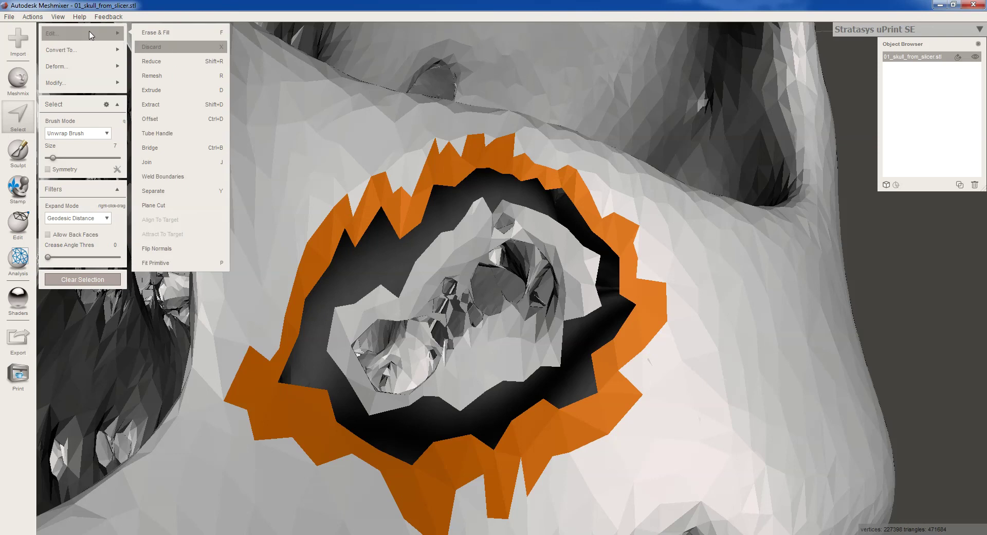
pyautogui.click(180, 35)
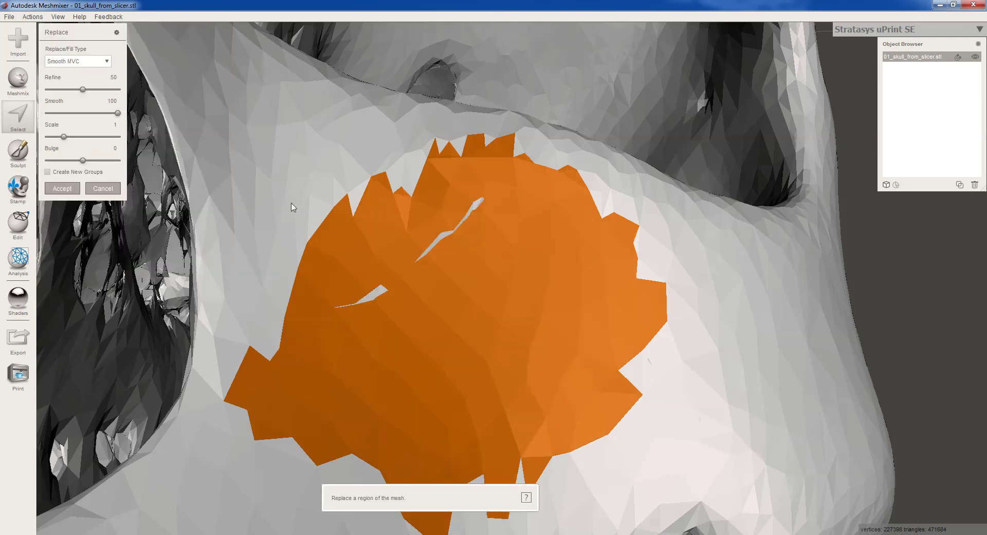
pyautogui.click(63, 188)
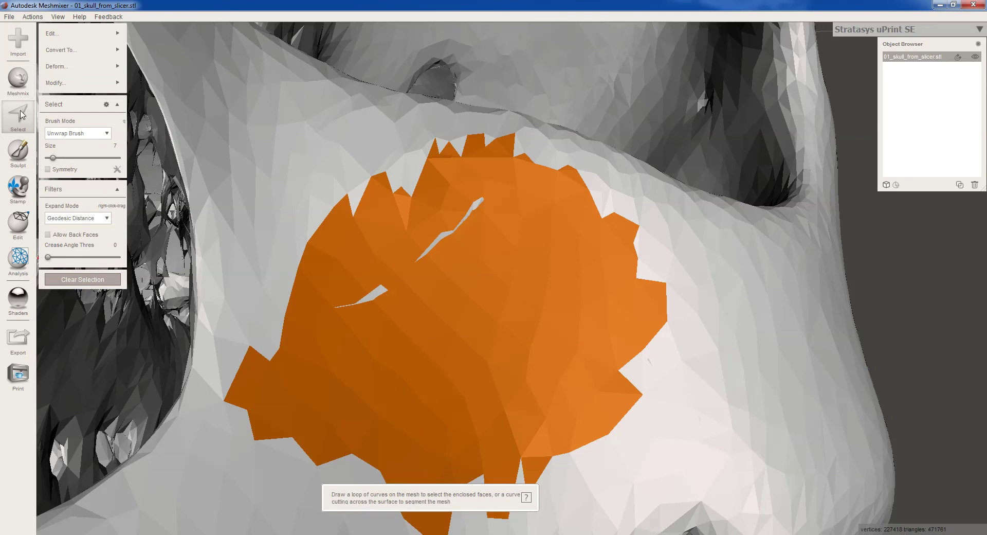
pyautogui.click(301, 165)
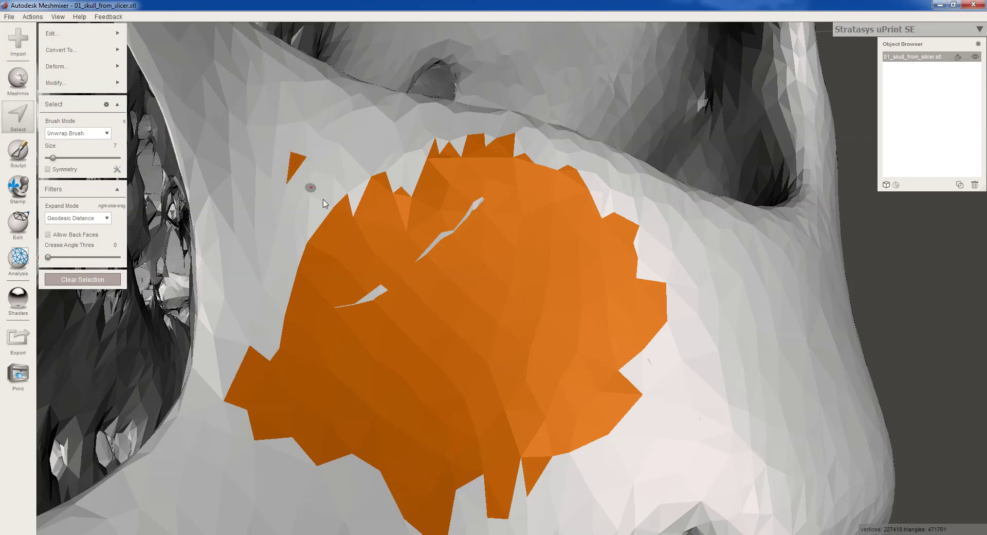
pyautogui.click(82, 279)
# Orbit the skull to a frontal view, zoom onto the ragged cheek hole, and activate Select
pyautogui.scroll(-10, 448, 295)
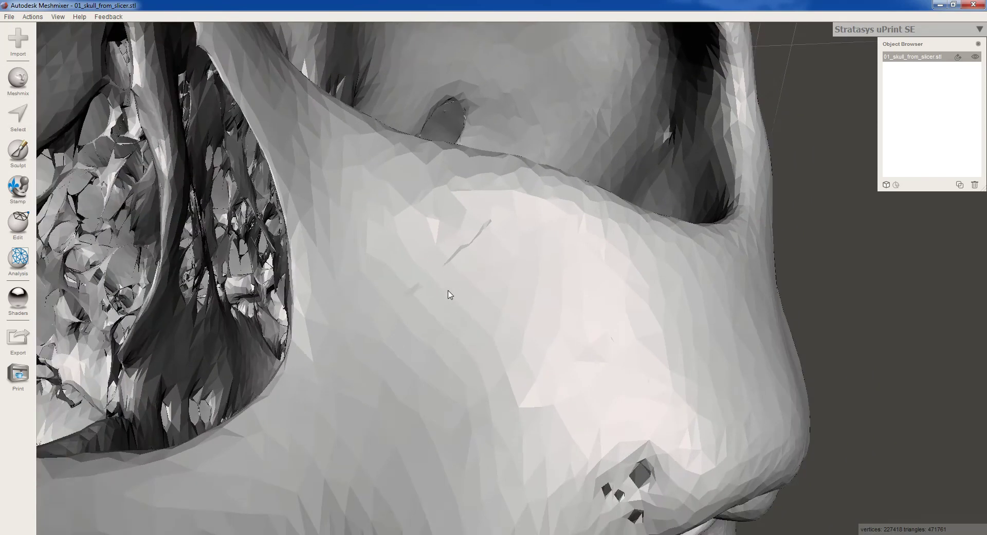
pyautogui.moveTo(426, 311); pyautogui.dragTo(392, 305, button='right')
pyautogui.moveTo(311, 319); pyautogui.dragTo(363, 326, button='right')
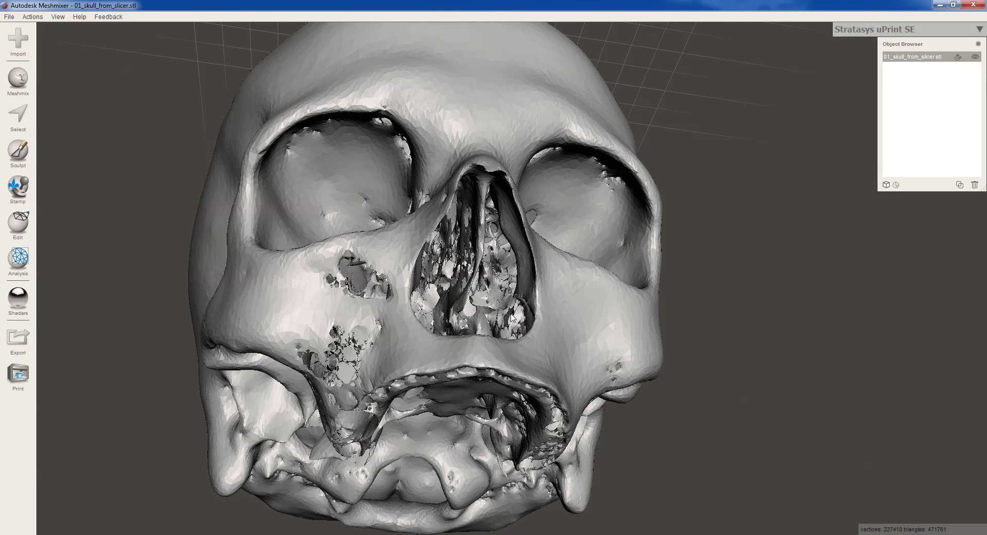
pyautogui.moveTo(389, 297); pyautogui.dragTo(448, 387, button='right')
pyautogui.scroll(8, 448, 387)
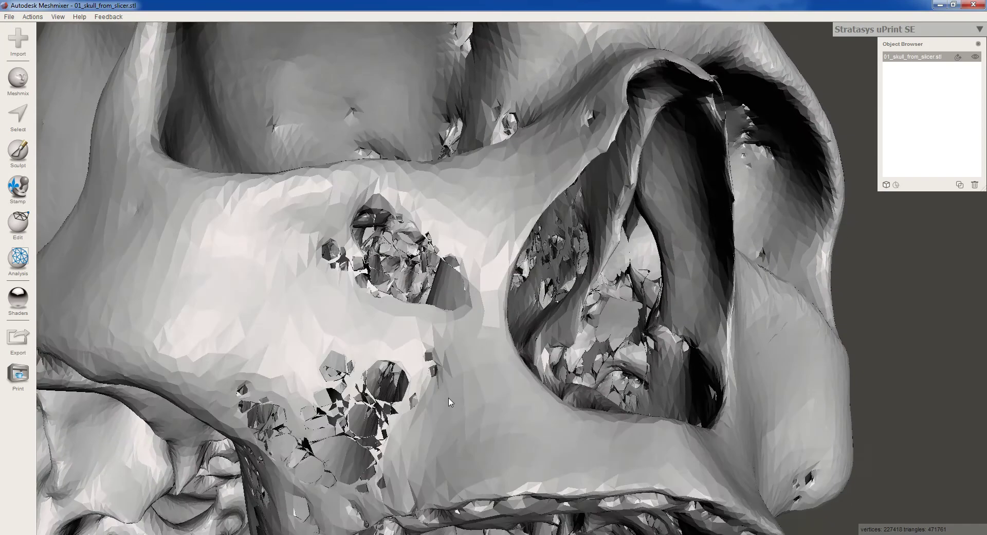
pyautogui.moveTo(369, 310); pyautogui.dragTo(366, 314, button='right')
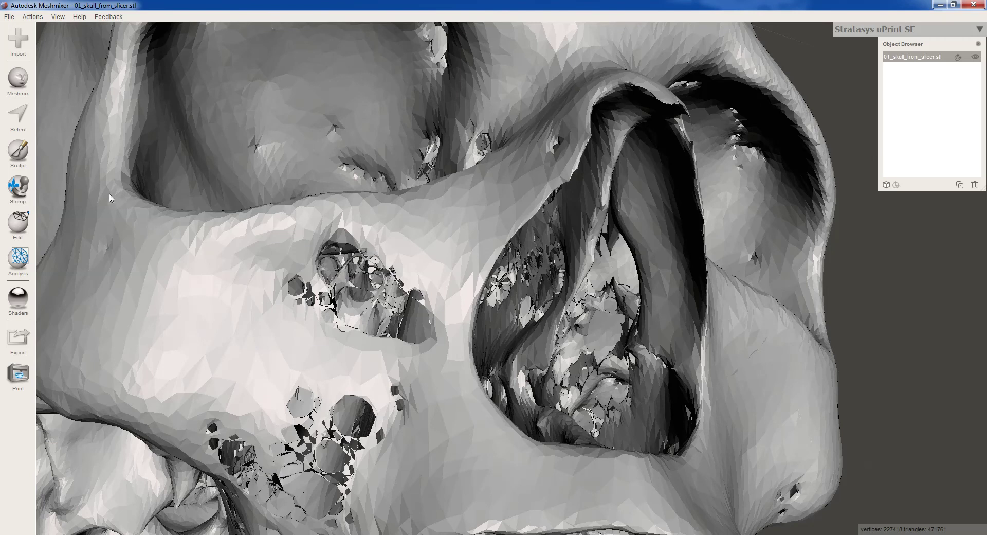
pyautogui.click(18, 121)
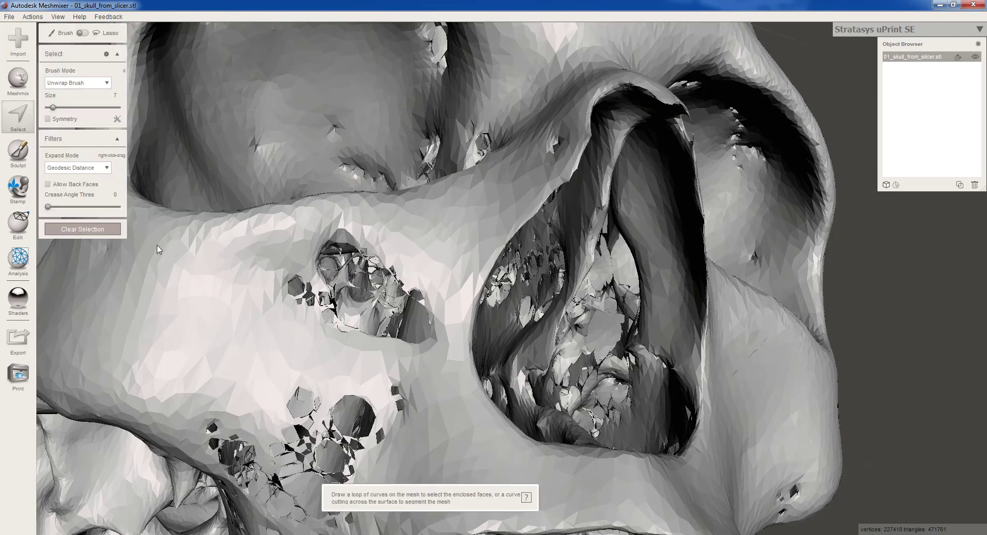
# Paint a loop of faces around the ragged cheek hole with the Unwrap Brush
pyautogui.click(277, 312)
pyautogui.moveTo(279, 311)
pyautogui.mouseDown()
pyautogui.moveTo(306, 328)
pyautogui.moveTo(278, 323)
pyautogui.moveTo(370, 356)
pyautogui.moveTo(335, 352)
pyautogui.moveTo(429, 358)
pyautogui.moveTo(446, 336)
pyautogui.moveTo(451, 293)
pyautogui.moveTo(396, 233)
pyautogui.moveTo(367, 222)
pyautogui.moveTo(389, 226)
pyautogui.moveTo(345, 213)
pyautogui.moveTo(332, 218)
pyautogui.moveTo(338, 225)
pyautogui.moveTo(346, 207)
pyautogui.moveTo(357, 228)
pyautogui.moveTo(320, 222)
pyautogui.moveTo(328, 220)
pyautogui.moveTo(269, 288)
pyautogui.moveTo(268, 322)
pyautogui.moveTo(286, 266)
pyautogui.mouseUp()
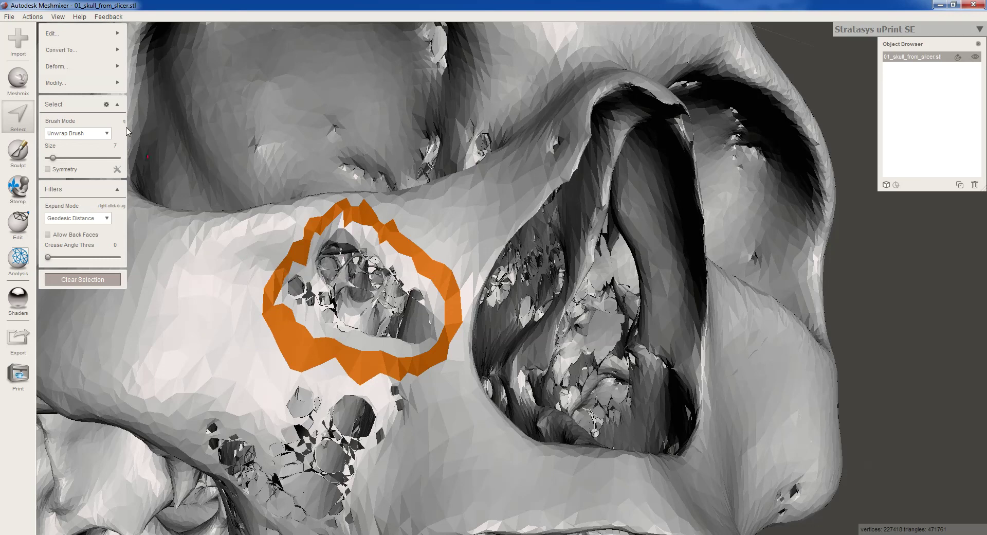
# Discard the selected faces and double-click to select the new hole's rim
pyautogui.moveTo(80, 36)
pyautogui.click(157, 53)
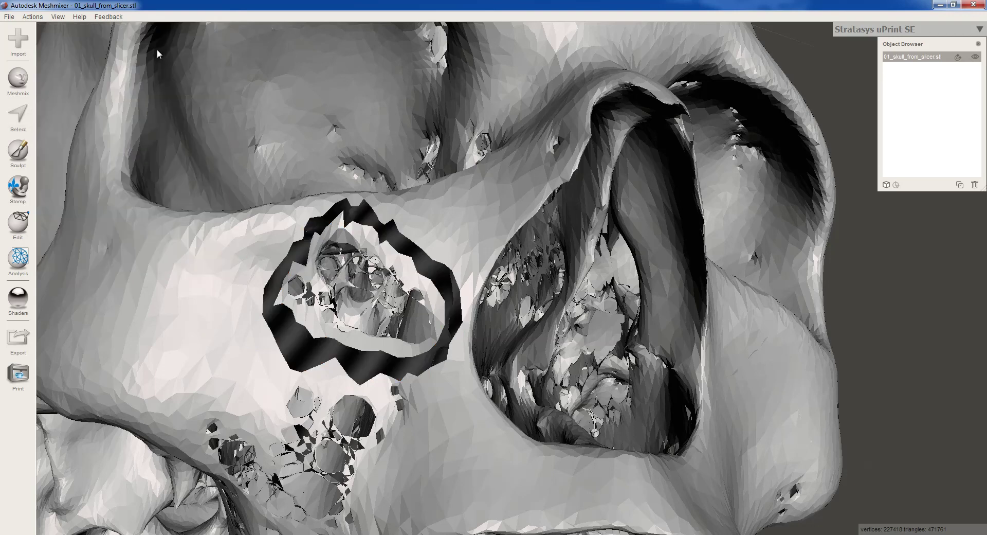
pyautogui.click(18, 119)
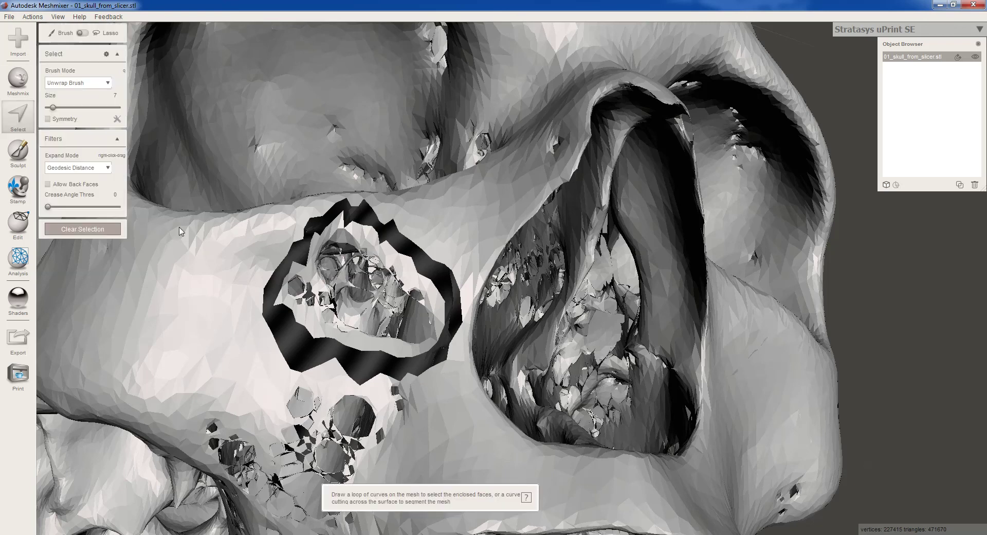
pyautogui.doubleClick(266, 281)
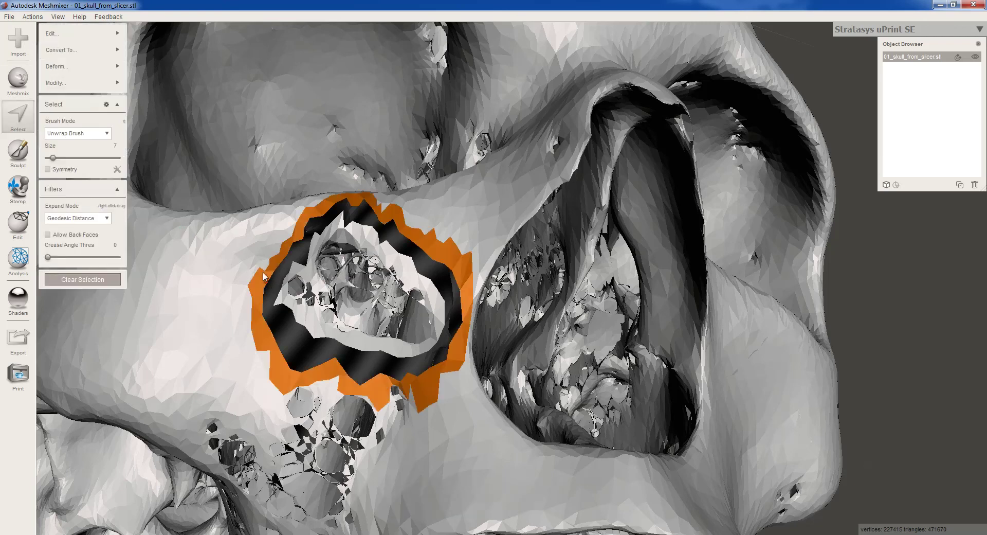
# Erase & Fill the rim with Smooth MVC, accept, and clear the selection
pyautogui.moveTo(80, 34)
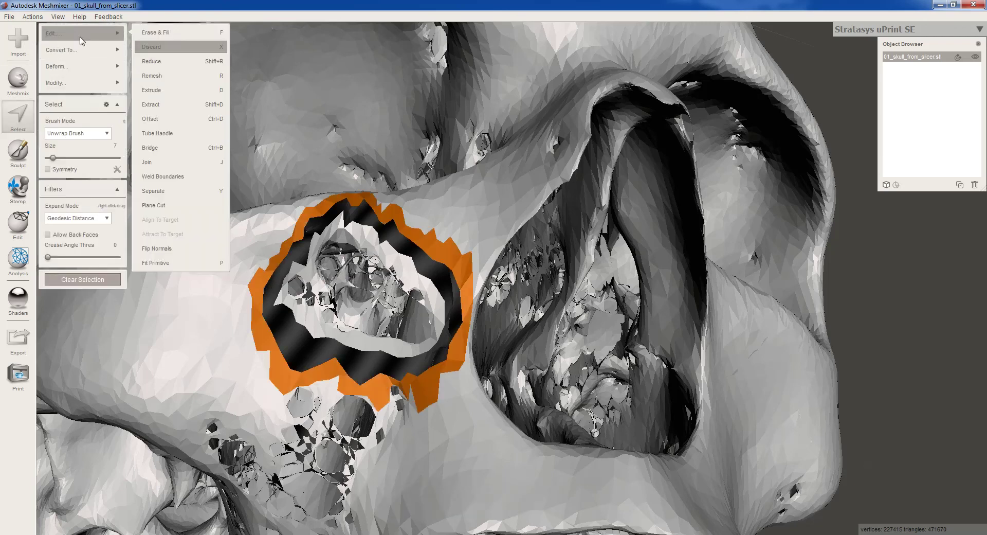
pyautogui.click(159, 34)
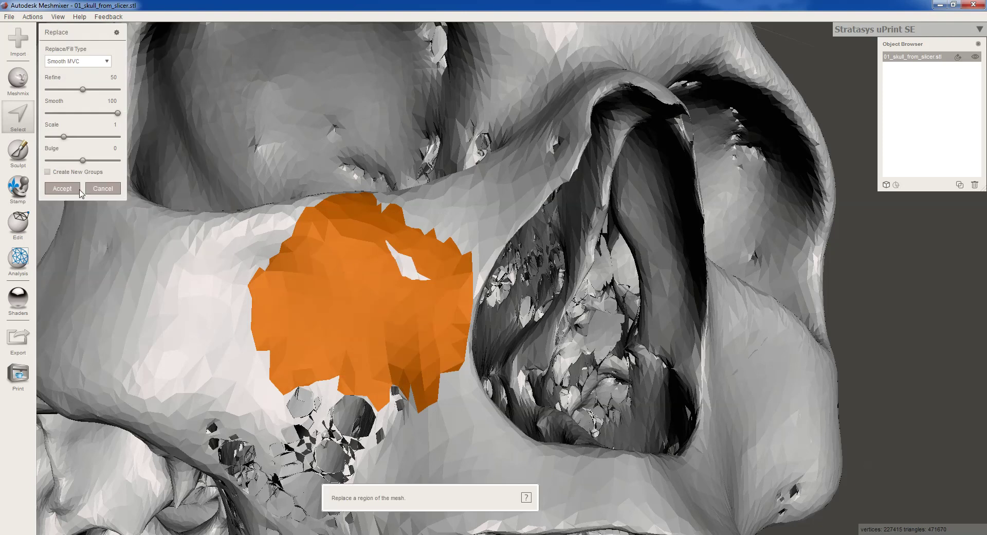
pyautogui.click(64, 189)
pyautogui.click(101, 280)
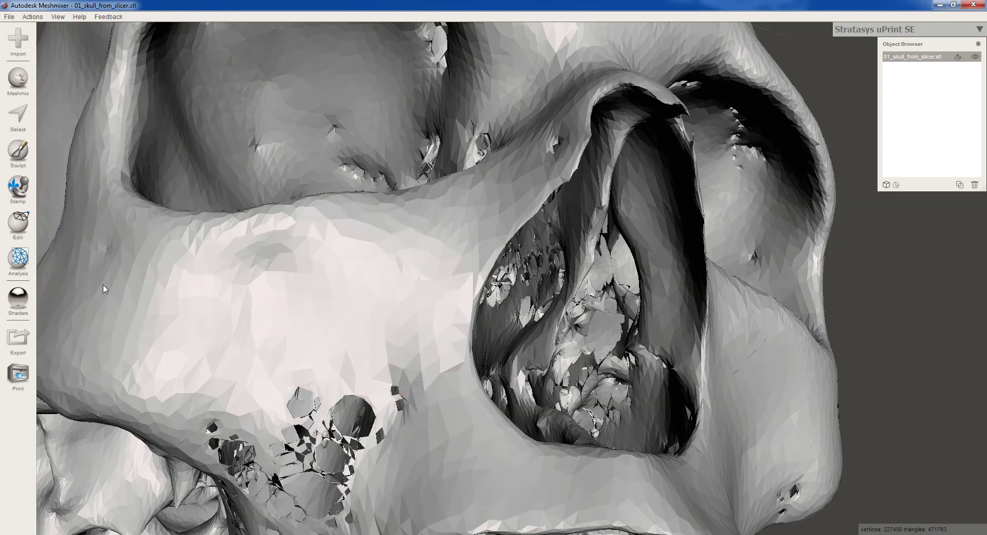
pyautogui.moveTo(342, 310); pyautogui.dragTo(330, 315, button='right')
pyautogui.scroll(-10, 330, 314)
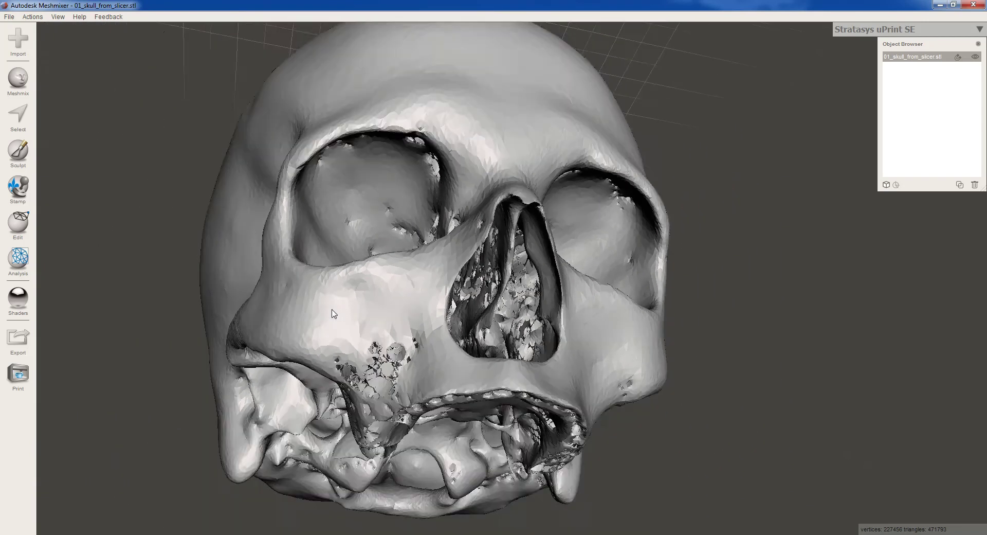
pyautogui.moveTo(441, 340); pyautogui.dragTo(751, 382, button='right')
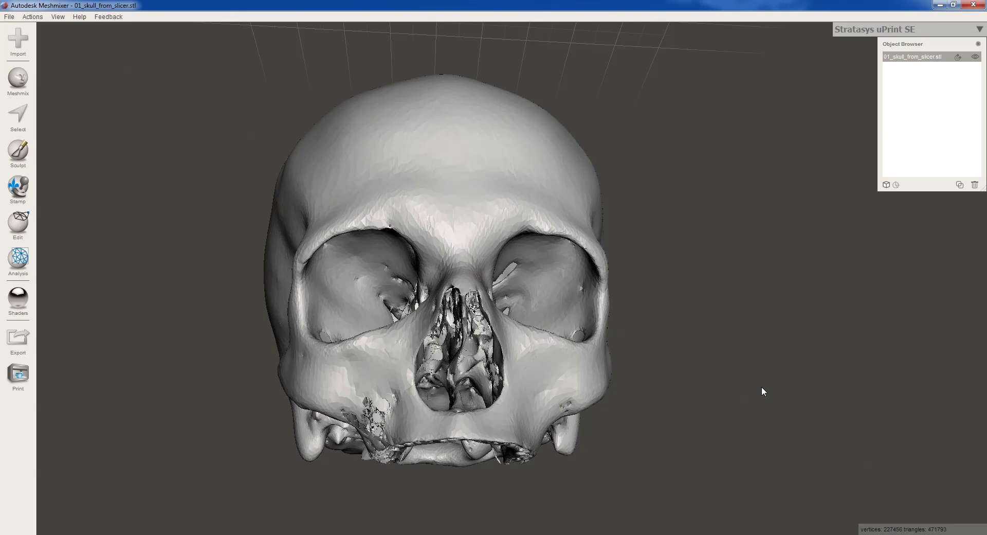
# Select 02_skull_optimized.mix in the file folder, then return to Meshmixer
pyautogui.hotkey('alt', 'Tab')
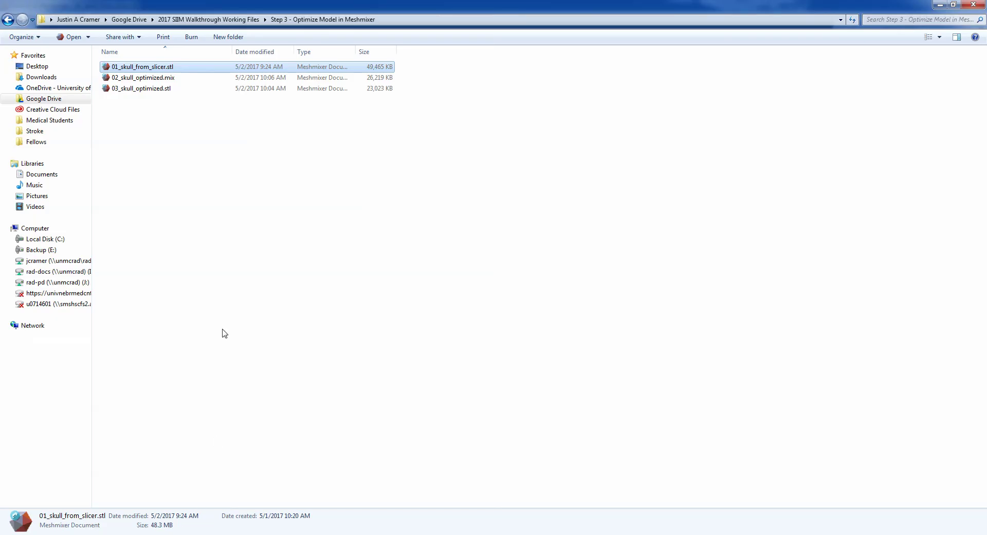
pyautogui.click(148, 78)
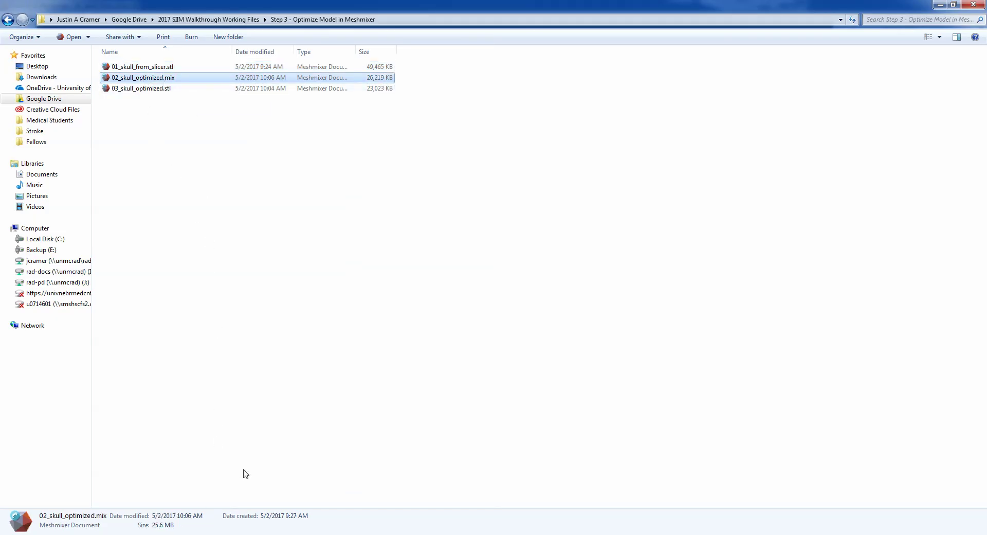
pyautogui.hotkey('alt', 'Tab')
pyautogui.click(10, 16)
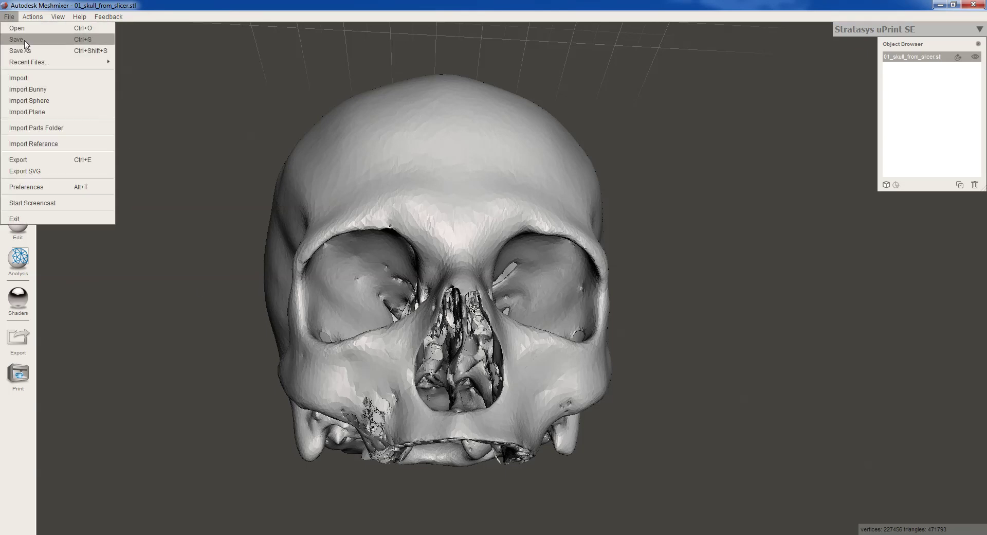
pyautogui.click(30, 50)
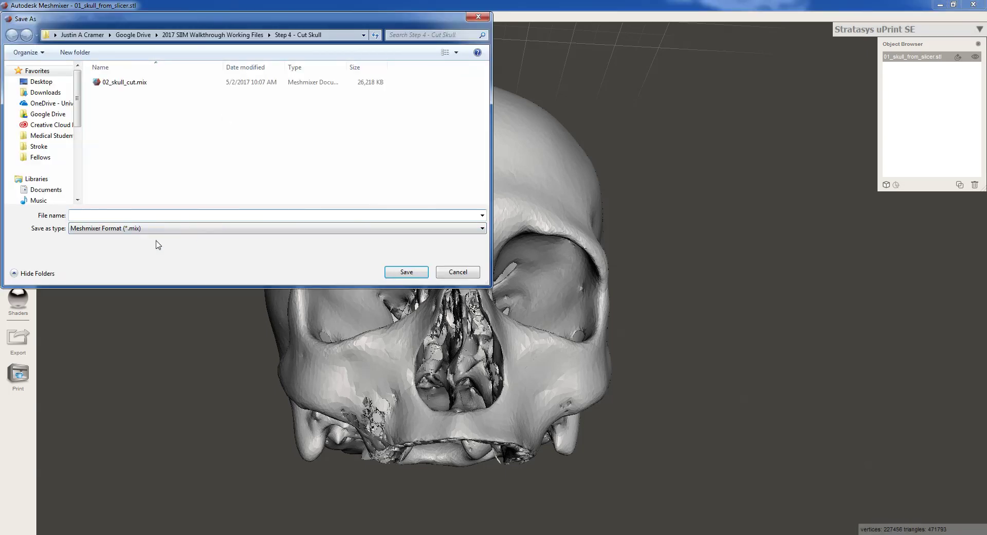
pyautogui.click(463, 275)
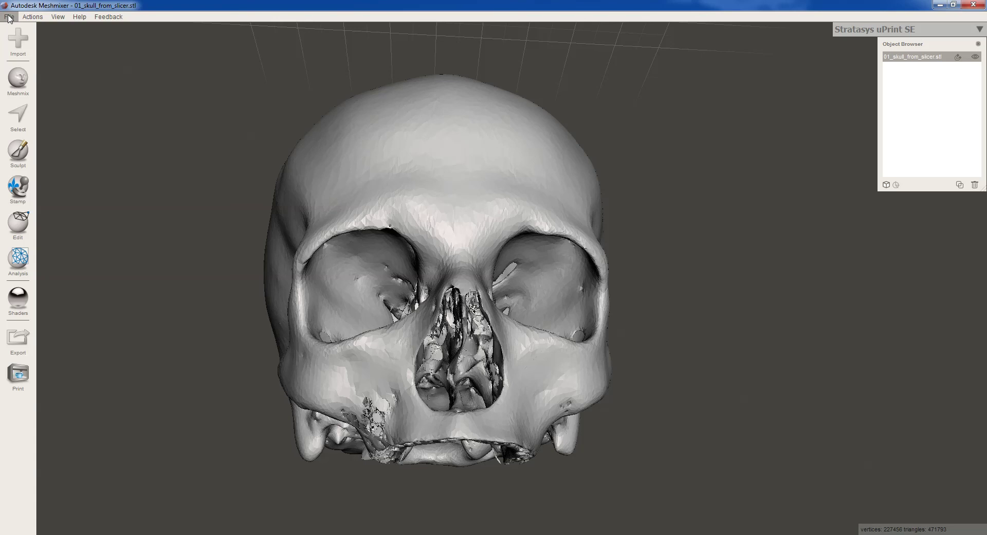
pyautogui.click(9, 18)
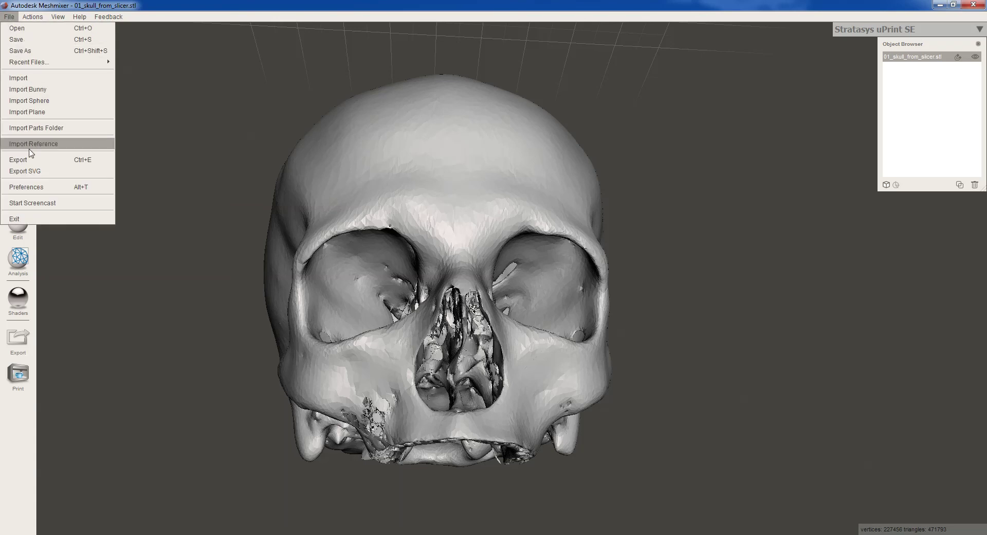
pyautogui.click(50, 165)
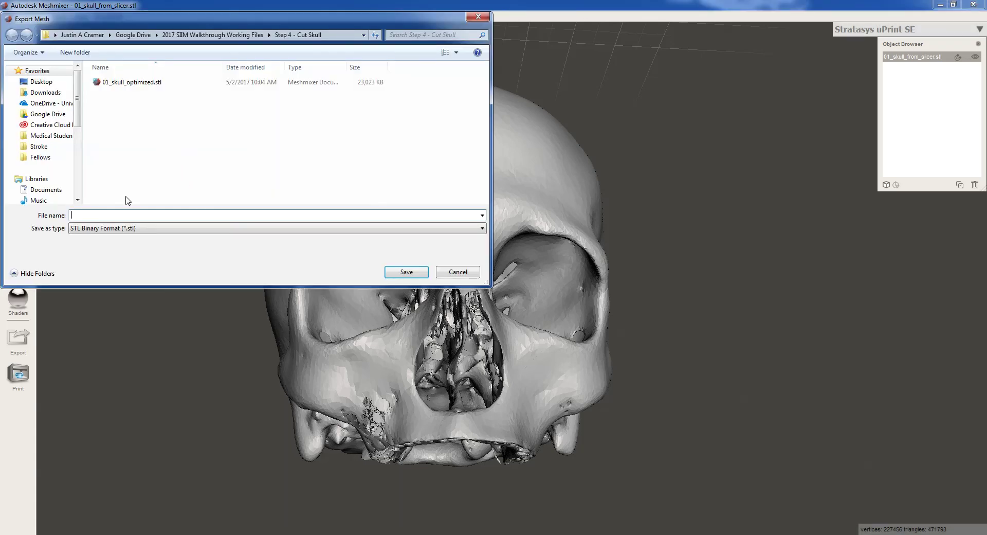
pyautogui.click(115, 229)
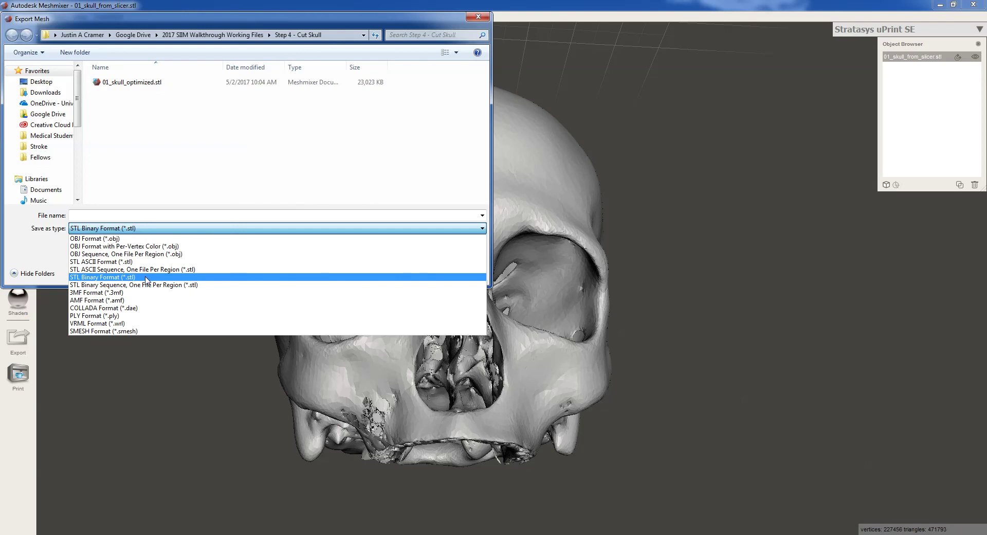
pyautogui.click(191, 178)
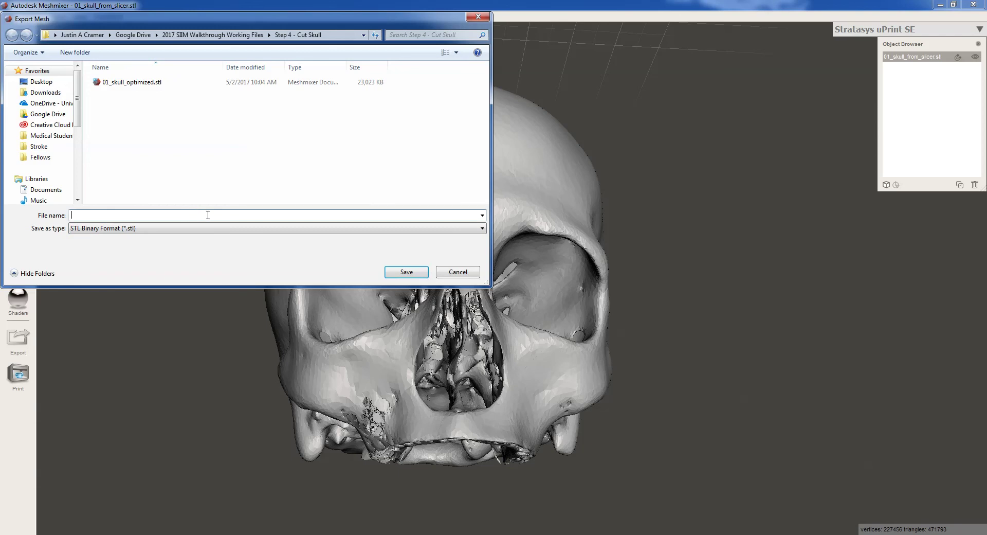
# Cancel the export and view the folder's three skull files, leaving 03_skull_optimized.stl deselected
pyautogui.click(474, 276)
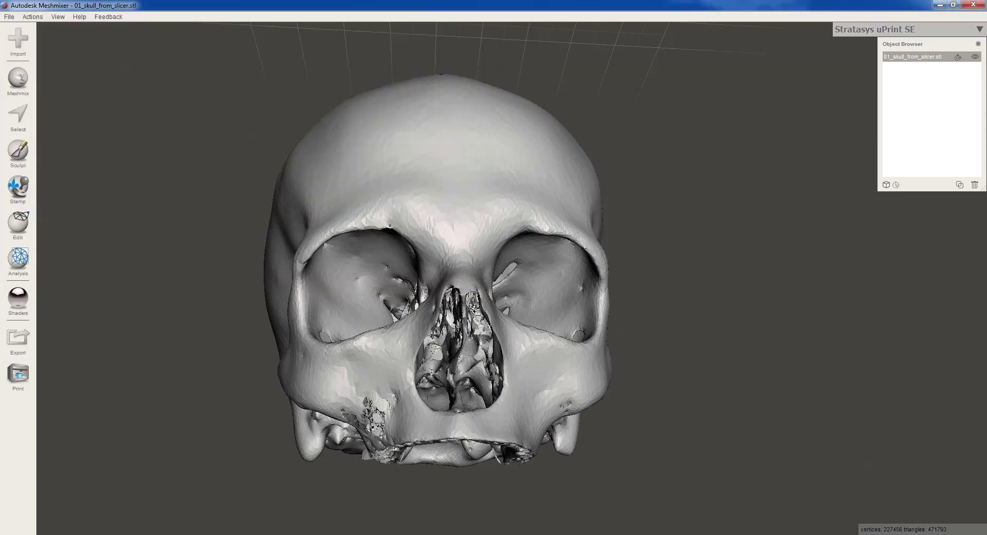
pyautogui.hotkey('alt', 'Tab')
pyautogui.click(145, 90)
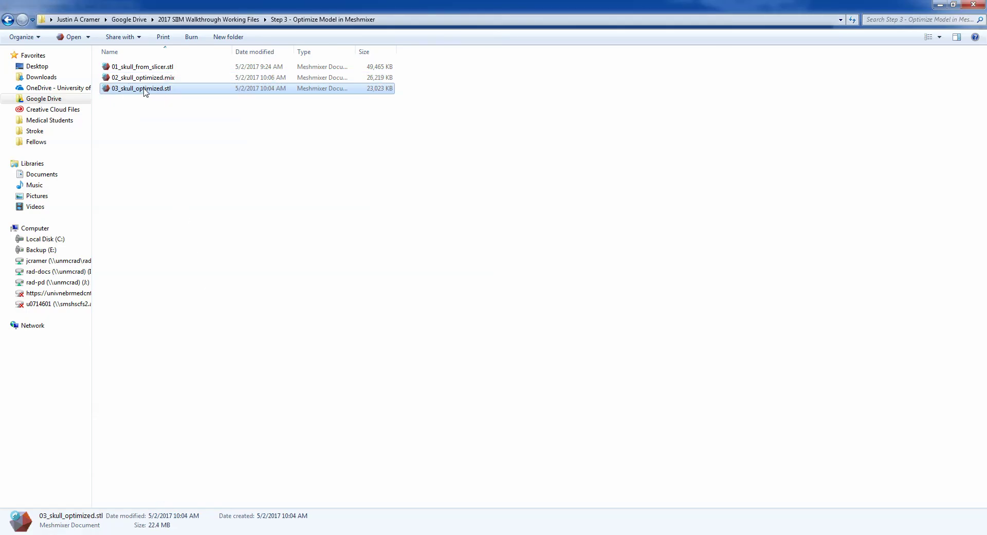
pyautogui.moveTo(204, 144); pyautogui.dragTo(108, 90)
pyautogui.click(160, 106)
pyautogui.moveTo(189, 106); pyautogui.dragTo(104, 87)
pyautogui.click(183, 166)
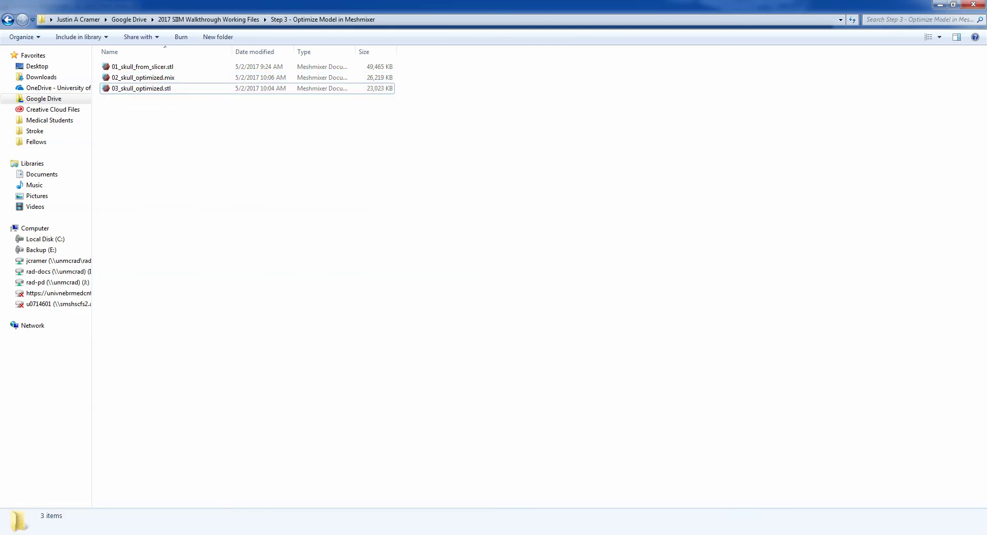